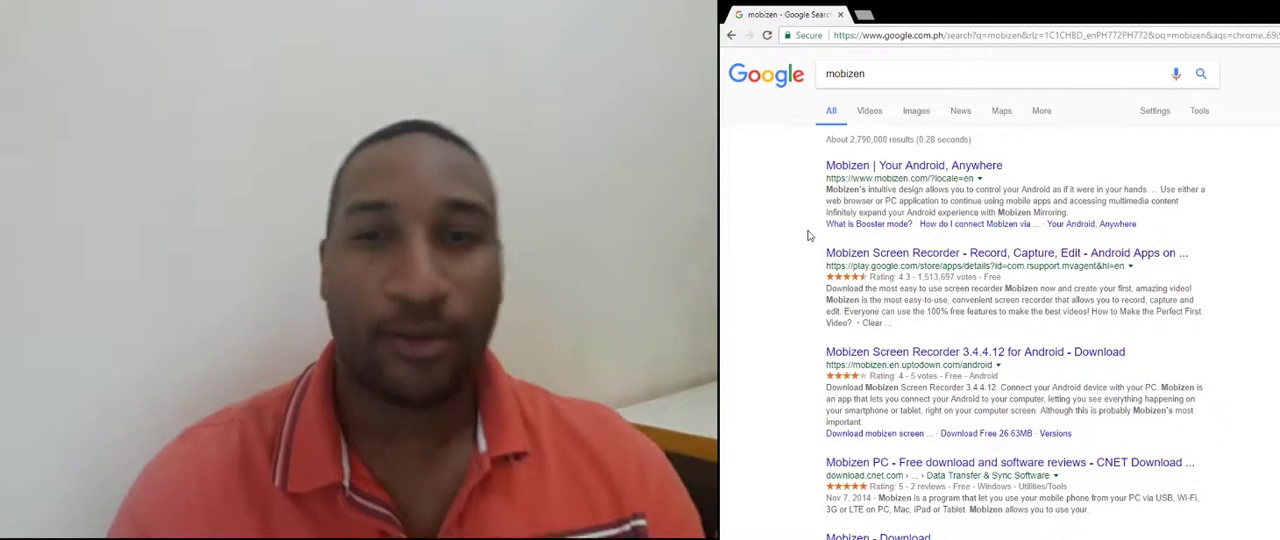
- Go to alibaba.com from the address bar
{"action": "left_click", "coordinate": [914, 36]}
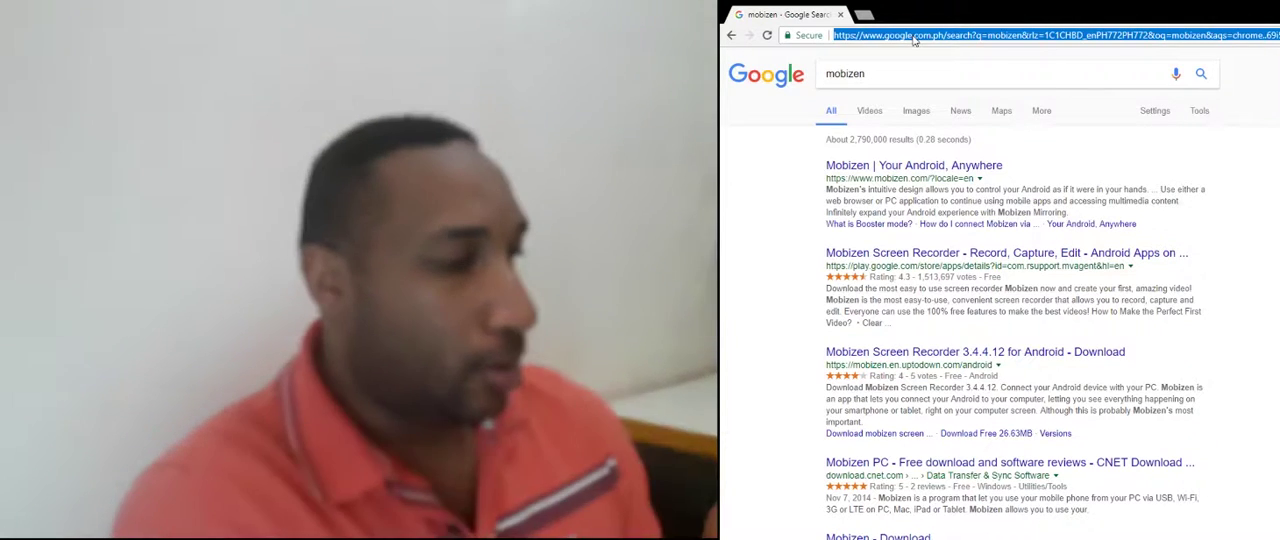
{"action": "type", "text": "al"}
{"action": "key", "text": "Return"}
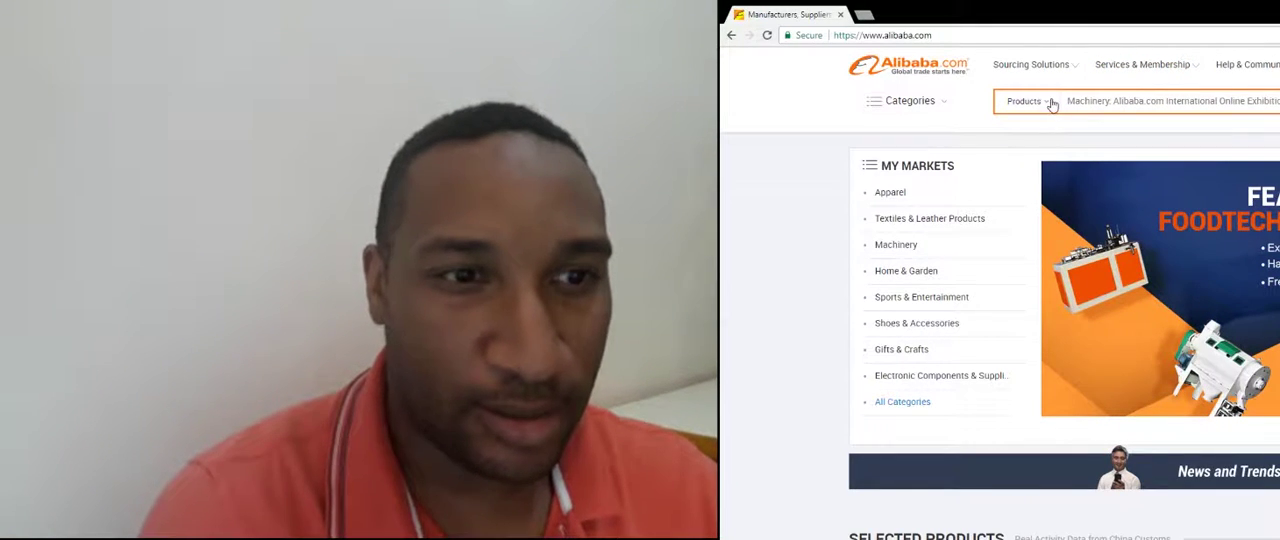
- Open the Apparel market, then the Plus Size Dress & Skirts listing via search suggestions
{"action": "left_click", "coordinate": [892, 193]}
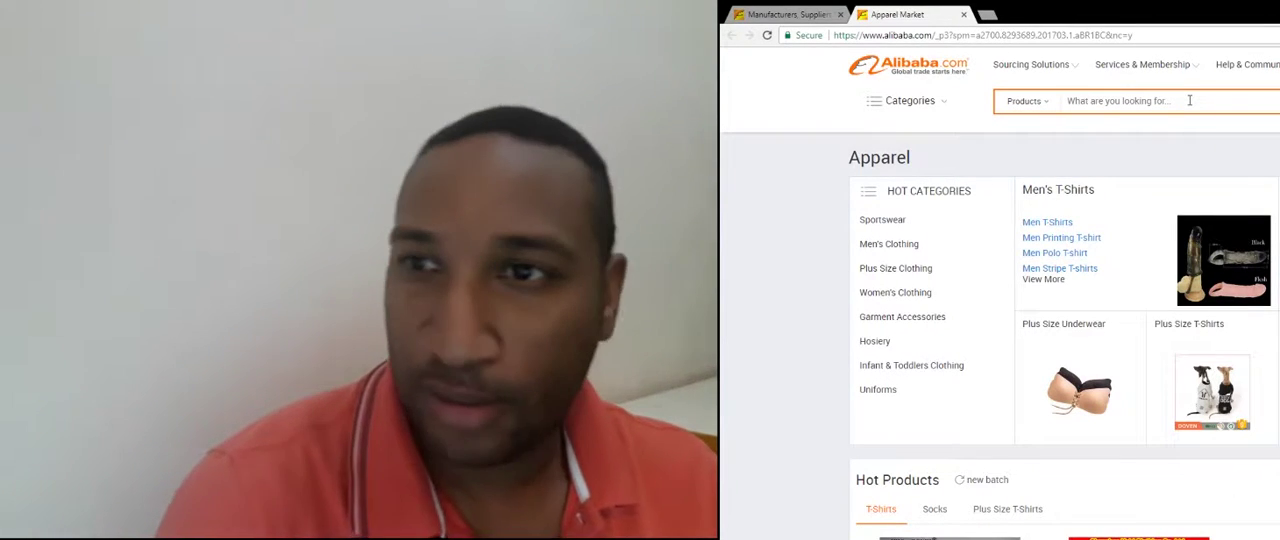
{"action": "left_click", "coordinate": [1190, 102]}
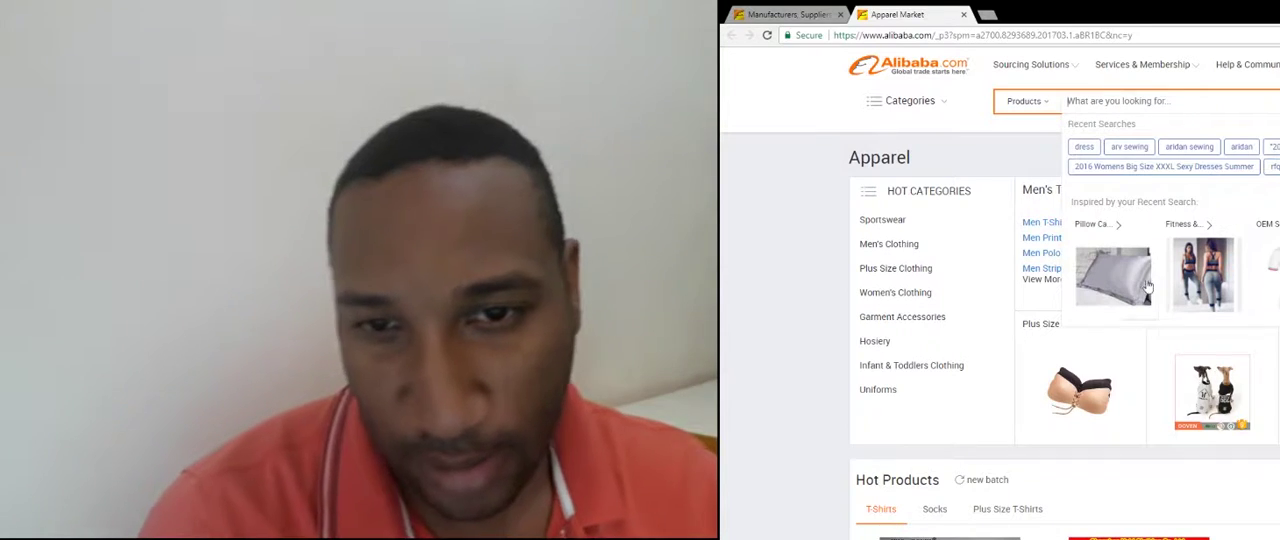
{"action": "scroll", "coordinate": [1160, 330], "scroll_direction": "down", "scroll_amount": 5}
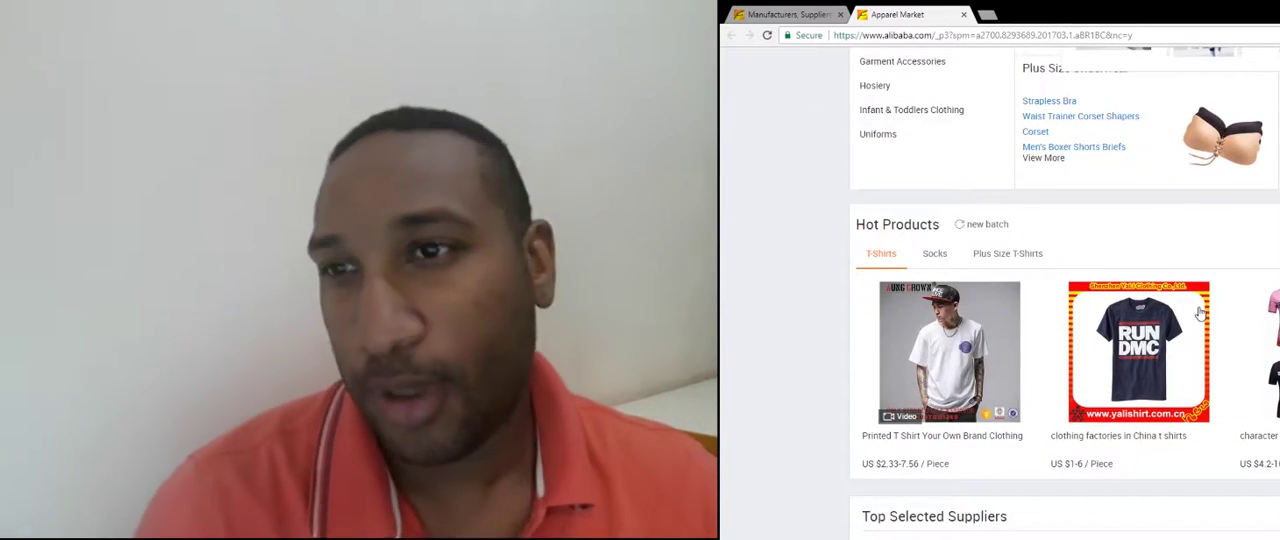
{"action": "scroll", "coordinate": [1200, 312], "scroll_direction": "up", "scroll_amount": 5}
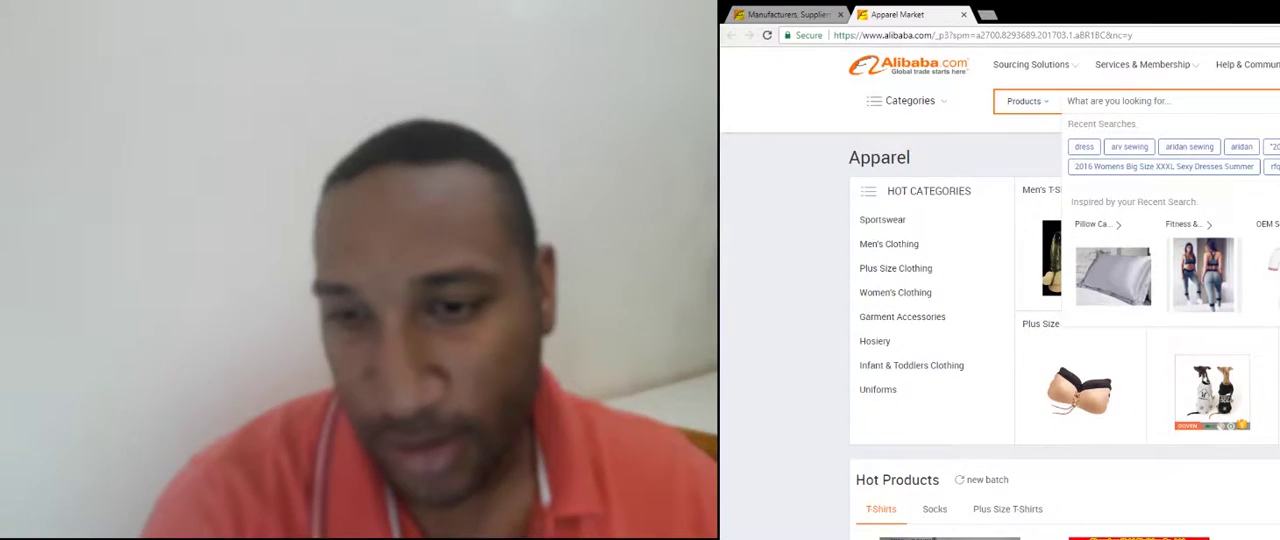
{"action": "left_click", "coordinate": [1162, 166]}
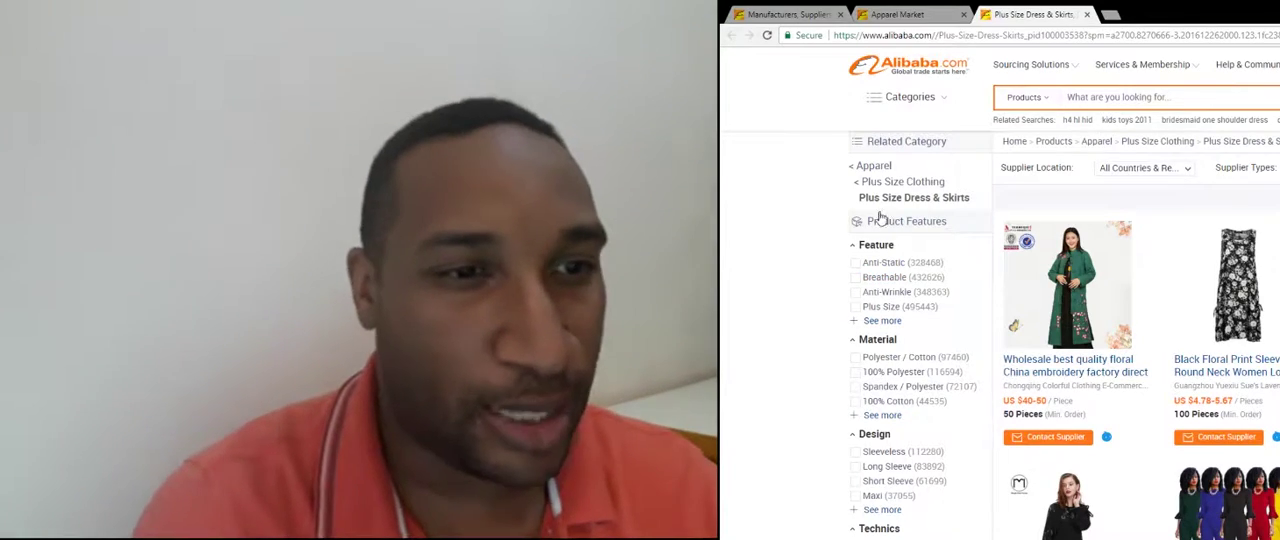
{"action": "scroll", "coordinate": [805, 212], "scroll_direction": "down", "scroll_amount": 3}
{"action": "scroll", "coordinate": [805, 212], "scroll_direction": "down", "scroll_amount": 3}
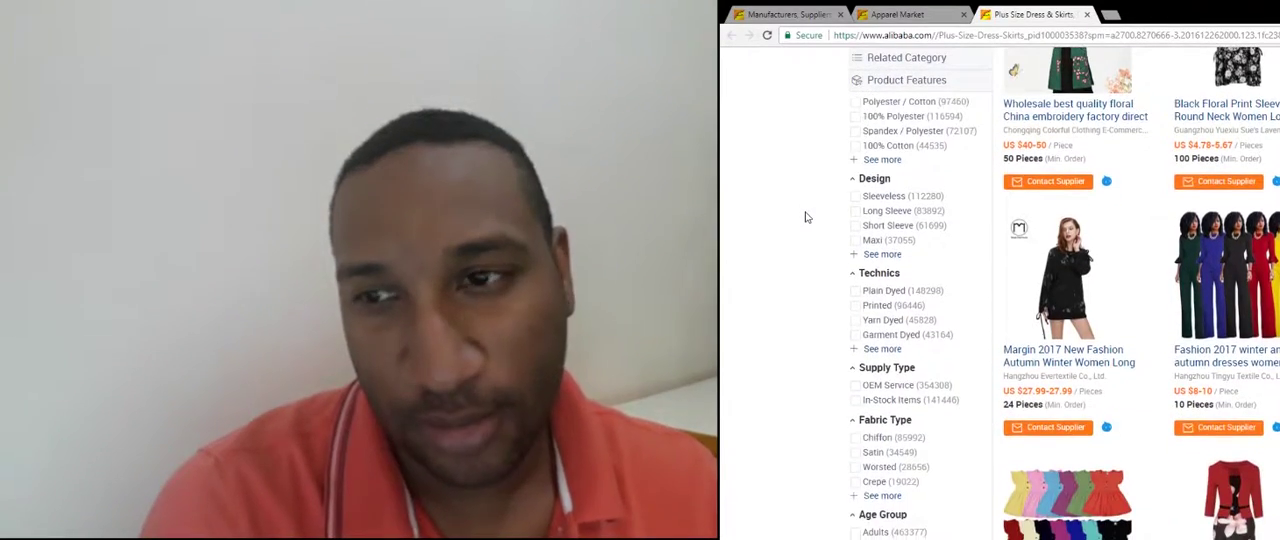
{"action": "scroll", "coordinate": [805, 212], "scroll_direction": "down", "scroll_amount": 2}
{"action": "scroll", "coordinate": [805, 212], "scroll_direction": "down", "scroll_amount": 2}
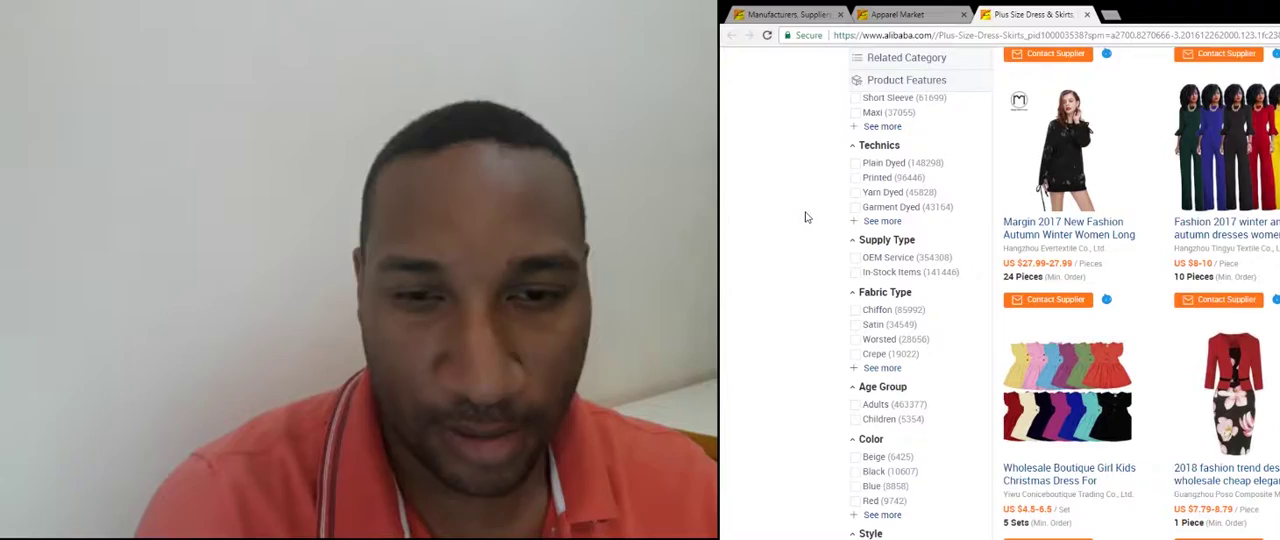
{"action": "scroll", "coordinate": [805, 216], "scroll_direction": "down", "scroll_amount": 2}
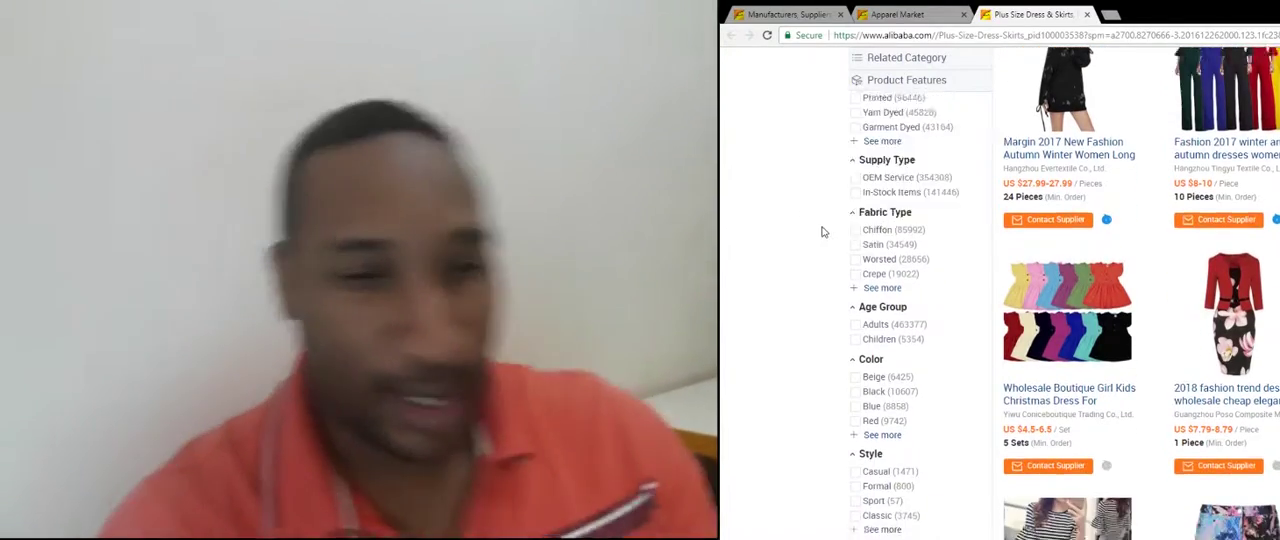
{"action": "scroll", "coordinate": [822, 231], "scroll_direction": "down", "scroll_amount": 3}
{"action": "scroll", "coordinate": [822, 231], "scroll_direction": "down", "scroll_amount": 3}
{"action": "scroll", "coordinate": [822, 231], "scroll_direction": "down", "scroll_amount": 2}
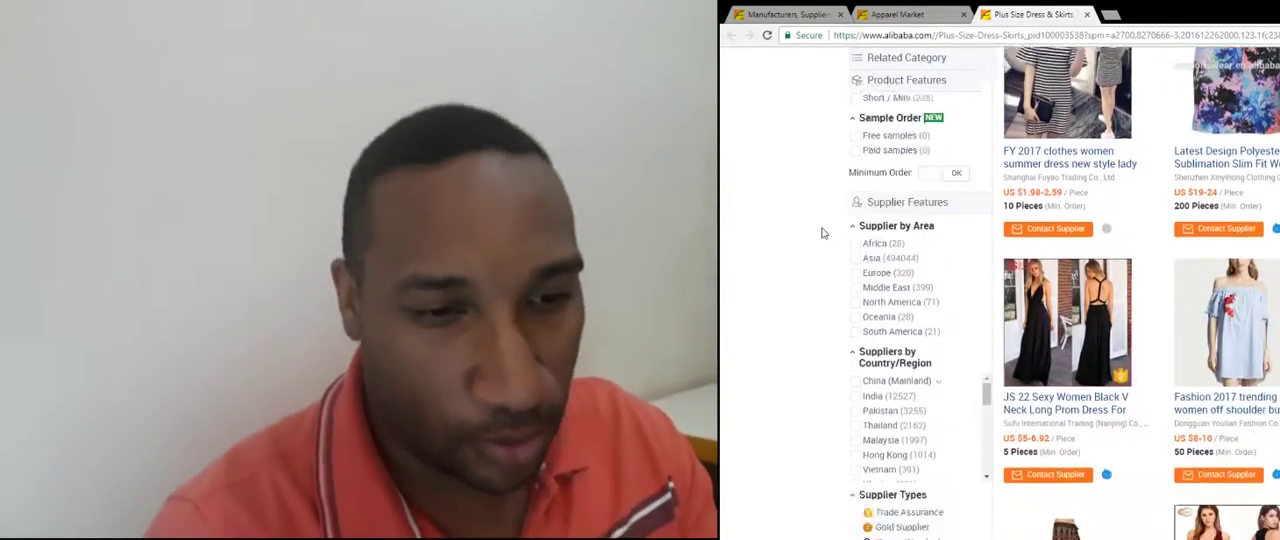
{"action": "scroll", "coordinate": [822, 231], "scroll_direction": "down", "scroll_amount": 3}
{"action": "scroll", "coordinate": [822, 233], "scroll_direction": "down", "scroll_amount": 3}
{"action": "scroll", "coordinate": [822, 235], "scroll_direction": "down", "scroll_amount": 2}
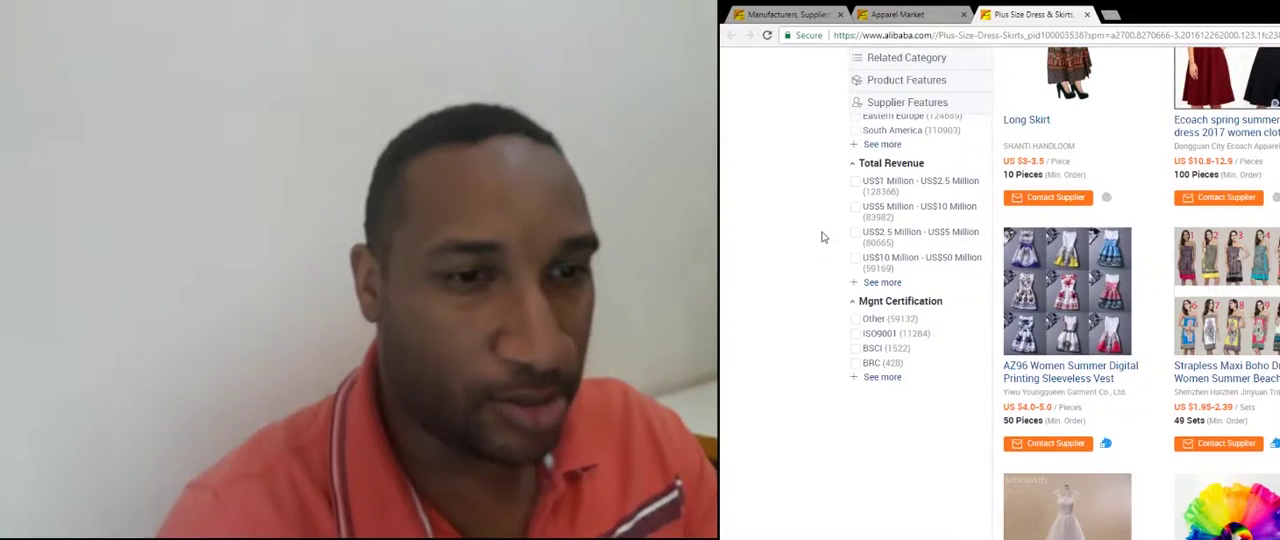
{"action": "scroll", "coordinate": [822, 233], "scroll_direction": "up", "scroll_amount": 4}
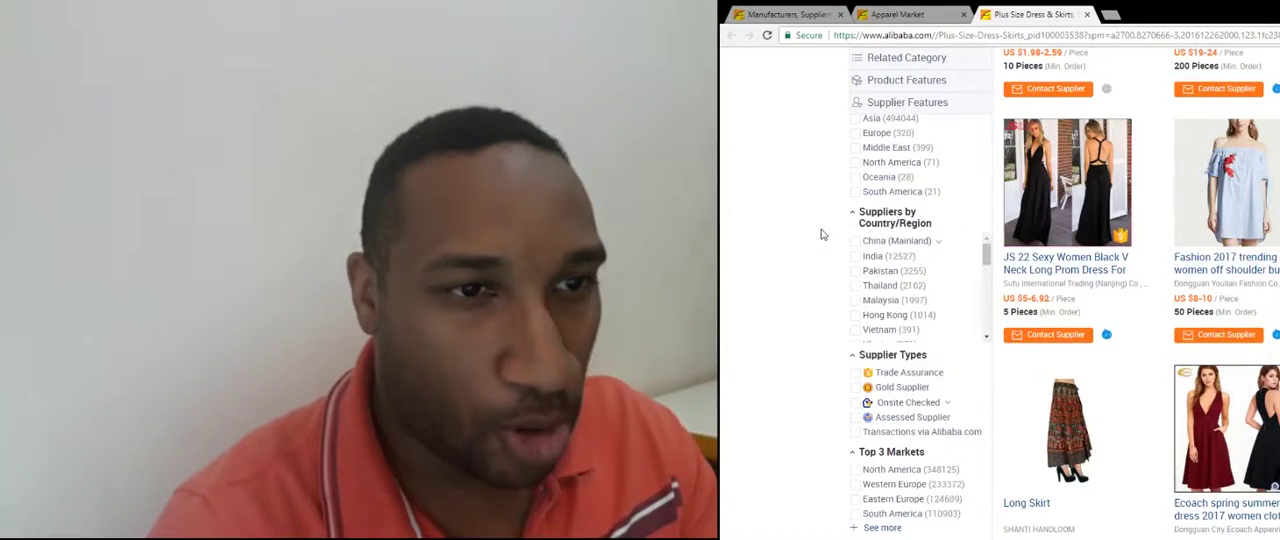
{"action": "scroll", "coordinate": [822, 234], "scroll_direction": "up", "scroll_amount": 1}
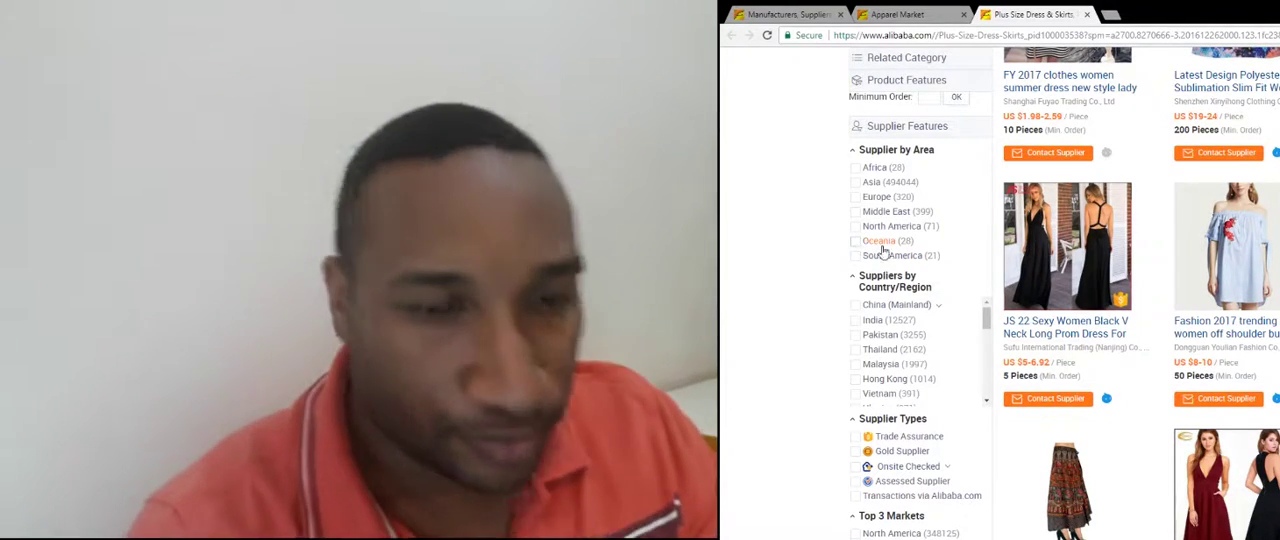
{"action": "scroll", "coordinate": [884, 250], "scroll_direction": "down", "scroll_amount": 2}
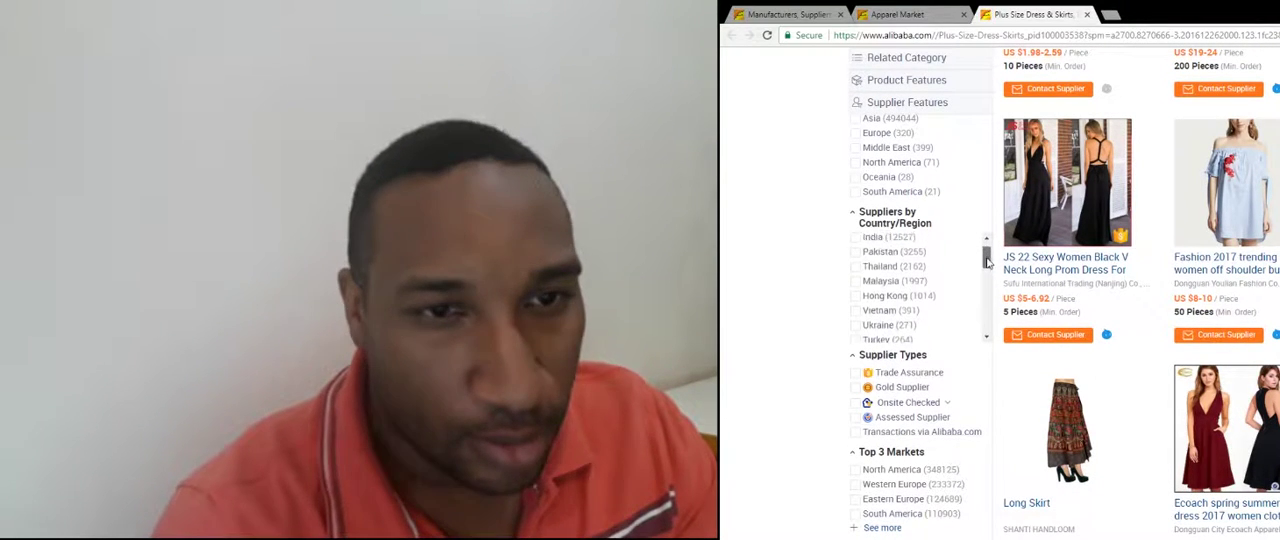
{"action": "left_click_drag", "start_coordinate": [987, 255], "coordinate": [986, 298]}
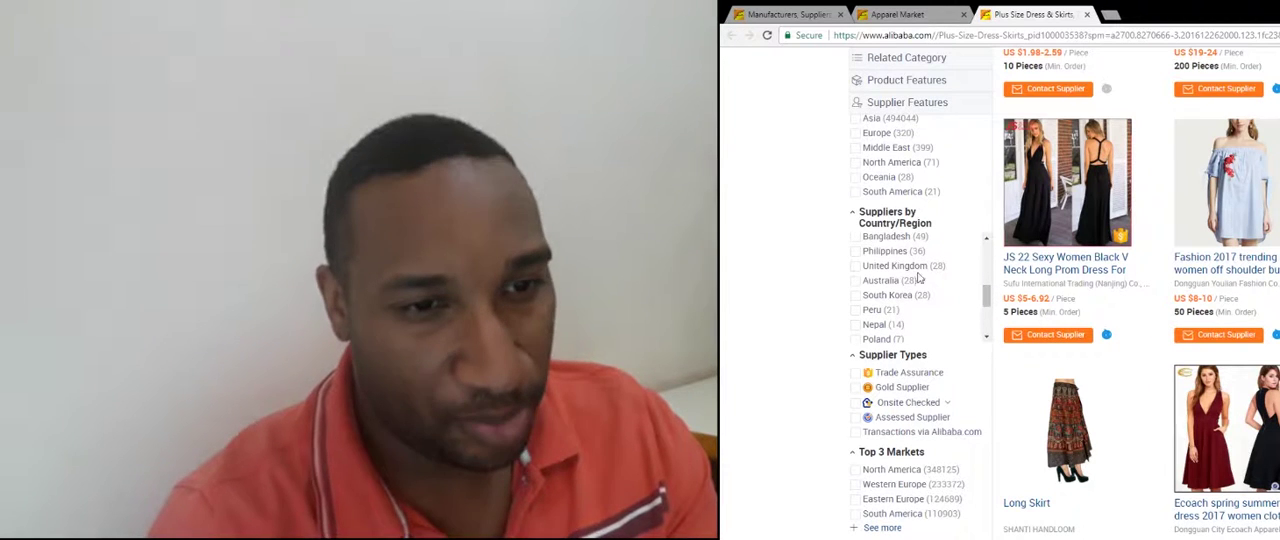
- Filter suppliers by country to Philippines, leaving 29 products
{"action": "left_click", "coordinate": [858, 252]}
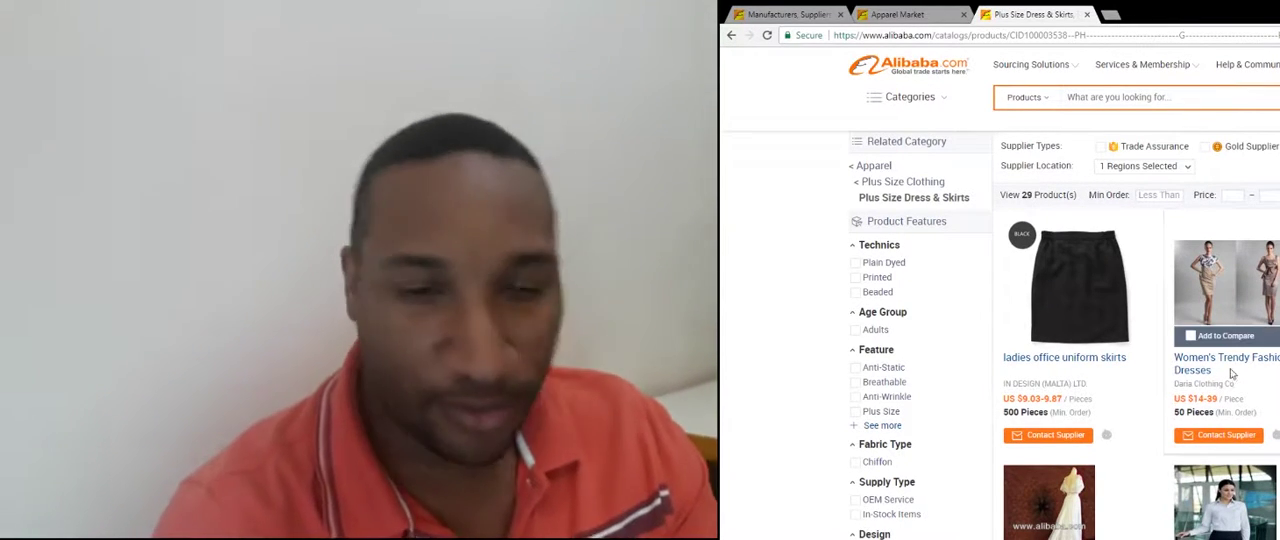
{"action": "mouse_move", "coordinate": [1225, 282]}
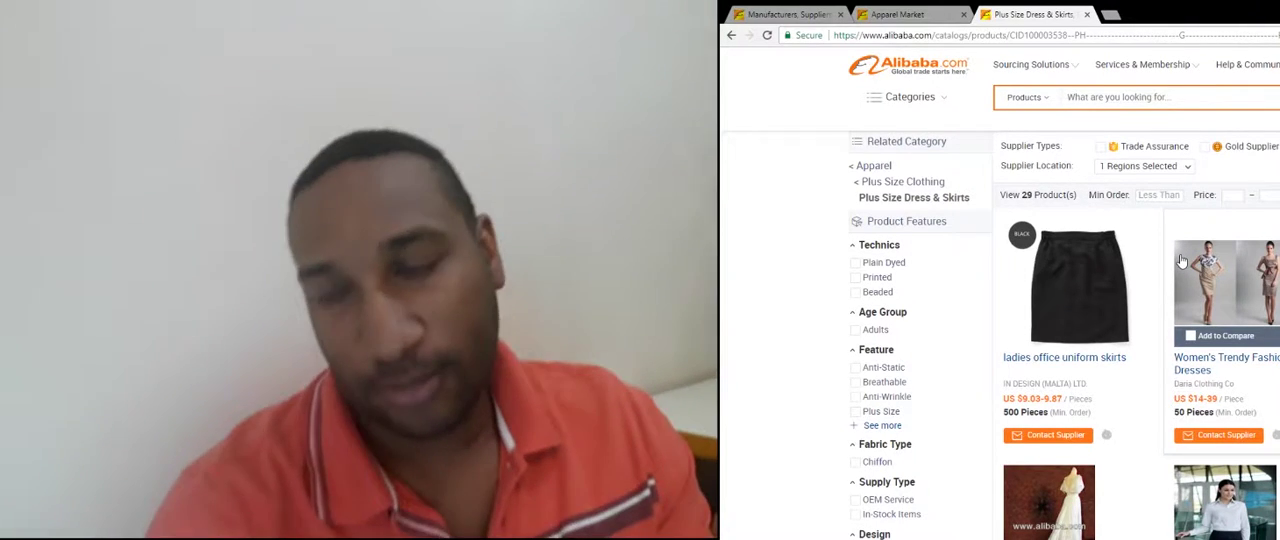
{"action": "scroll", "coordinate": [1155, 265], "scroll_direction": "down", "scroll_amount": 1}
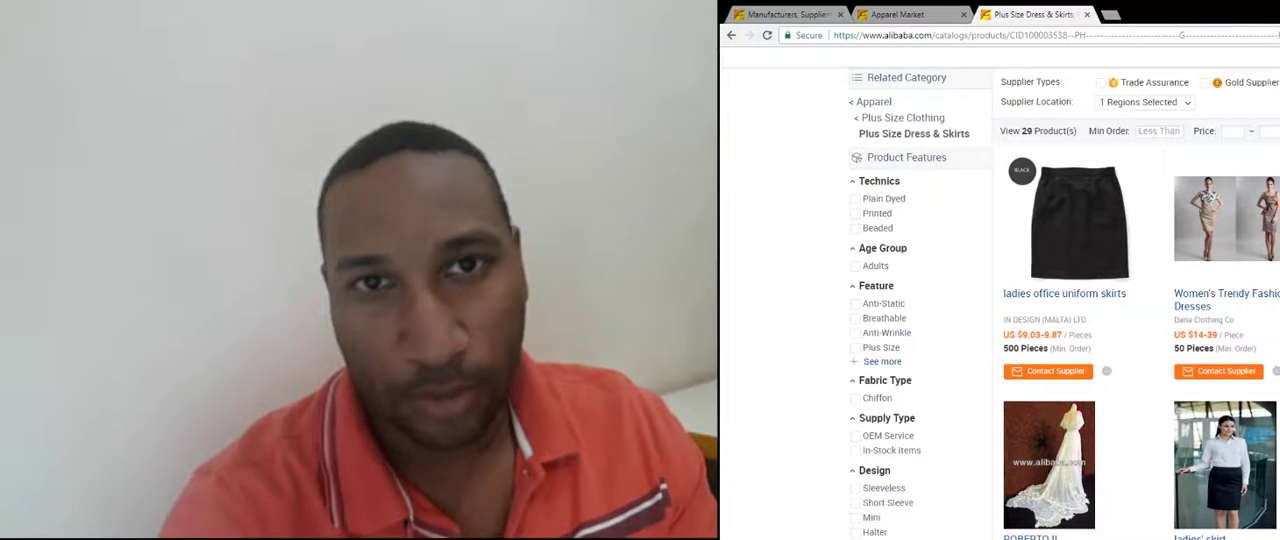
{"action": "scroll", "coordinate": [1155, 265], "scroll_direction": "up", "scroll_amount": 1}
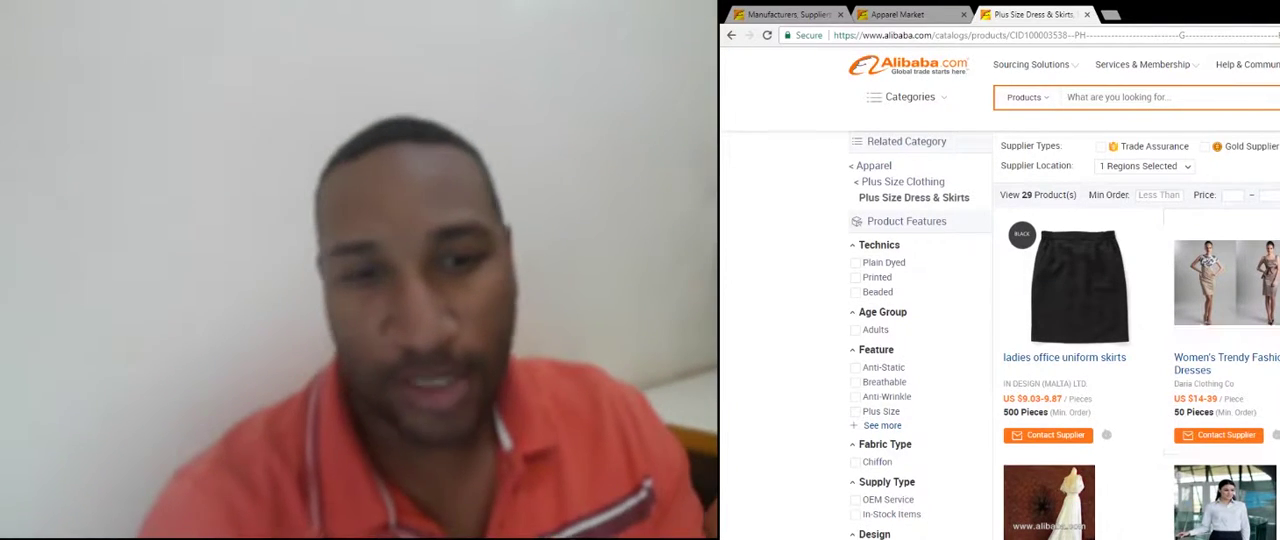
{"action": "scroll", "coordinate": [1225, 280], "scroll_direction": "down", "scroll_amount": 1}
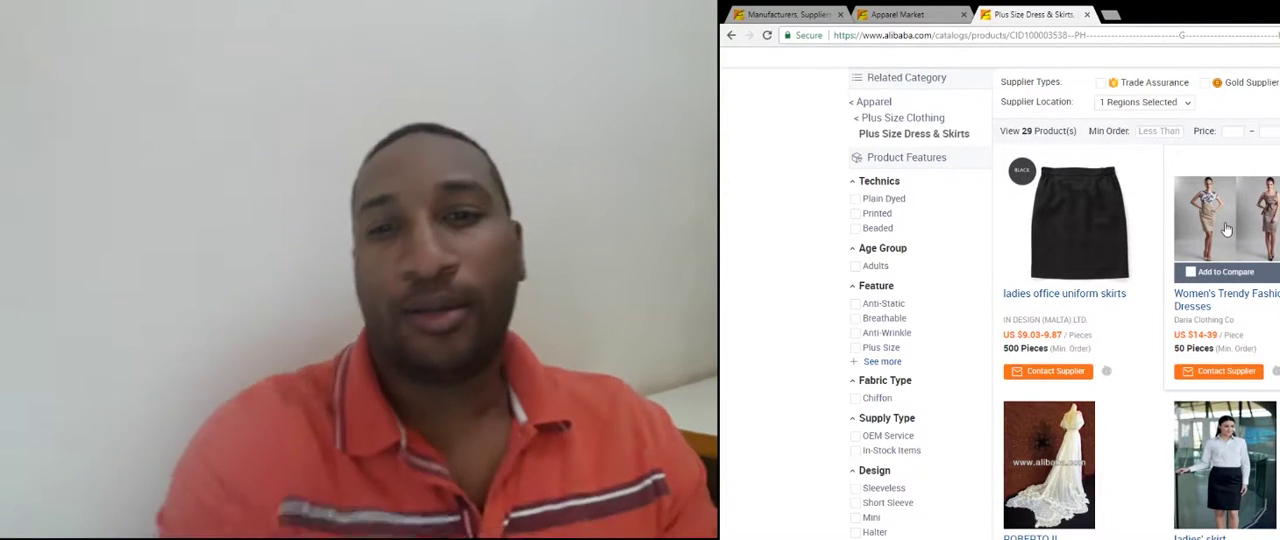
- Preview the Women's Trendy Fashion Dresses product, then open supplier IN DESIGN (MALTA) LTD
{"action": "left_click", "coordinate": [1227, 229]}
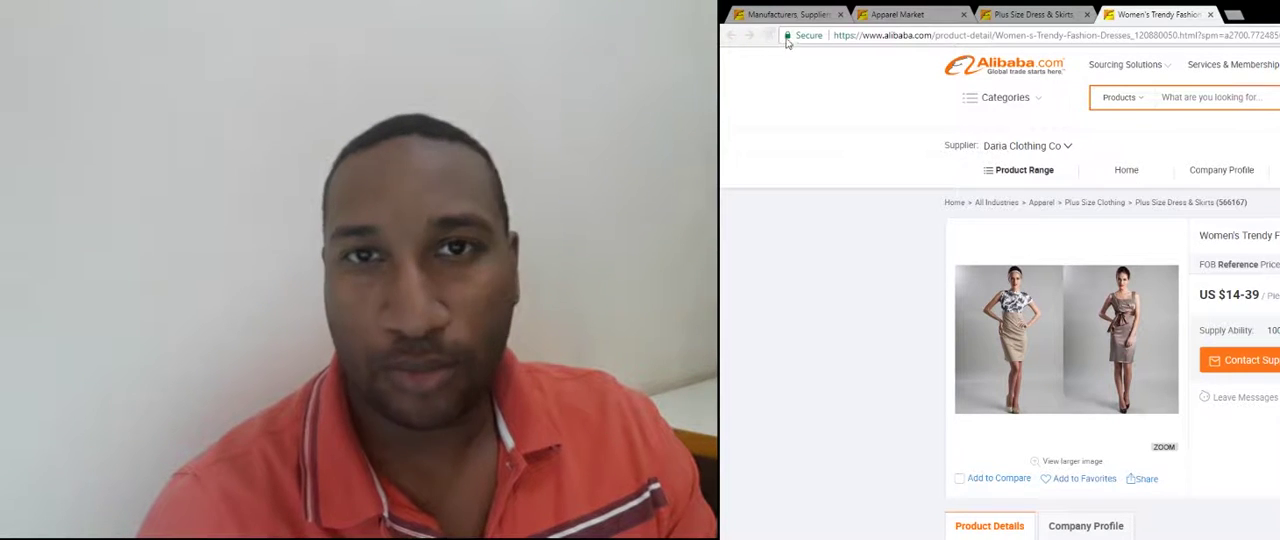
{"action": "left_click", "coordinate": [1015, 14]}
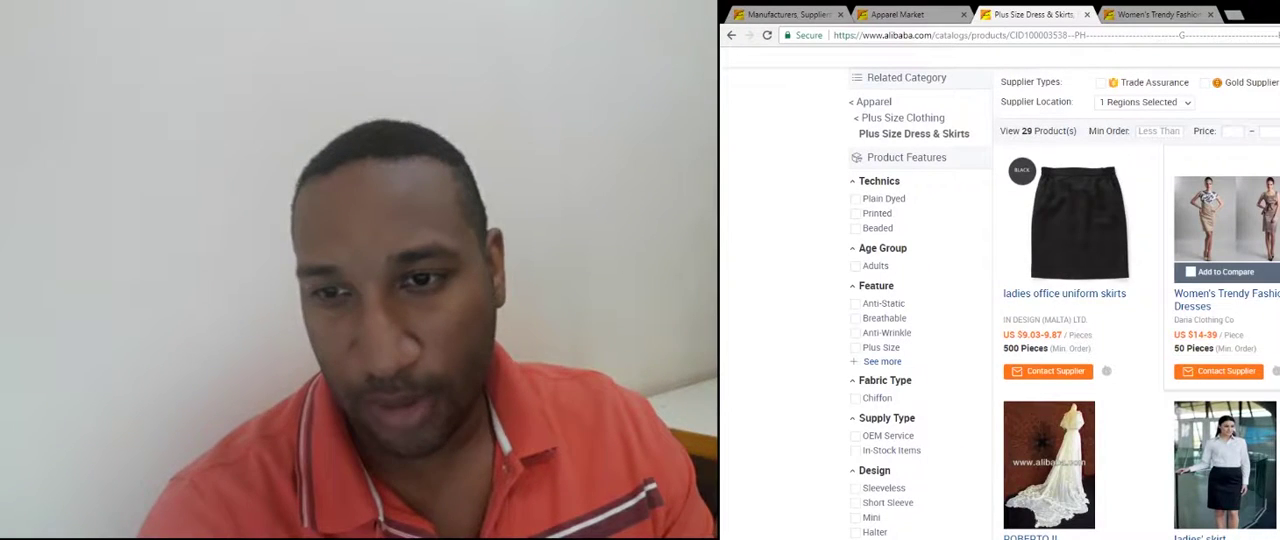
{"action": "scroll", "coordinate": [1100, 300], "scroll_direction": "down", "scroll_amount": 1}
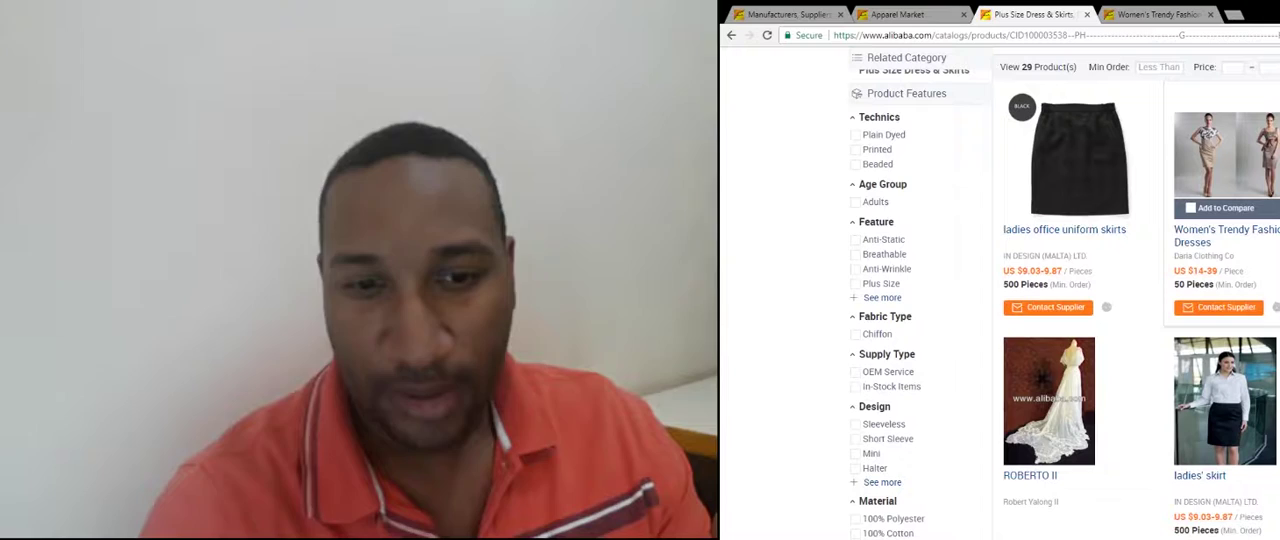
{"action": "scroll", "coordinate": [1100, 300], "scroll_direction": "down", "scroll_amount": 2}
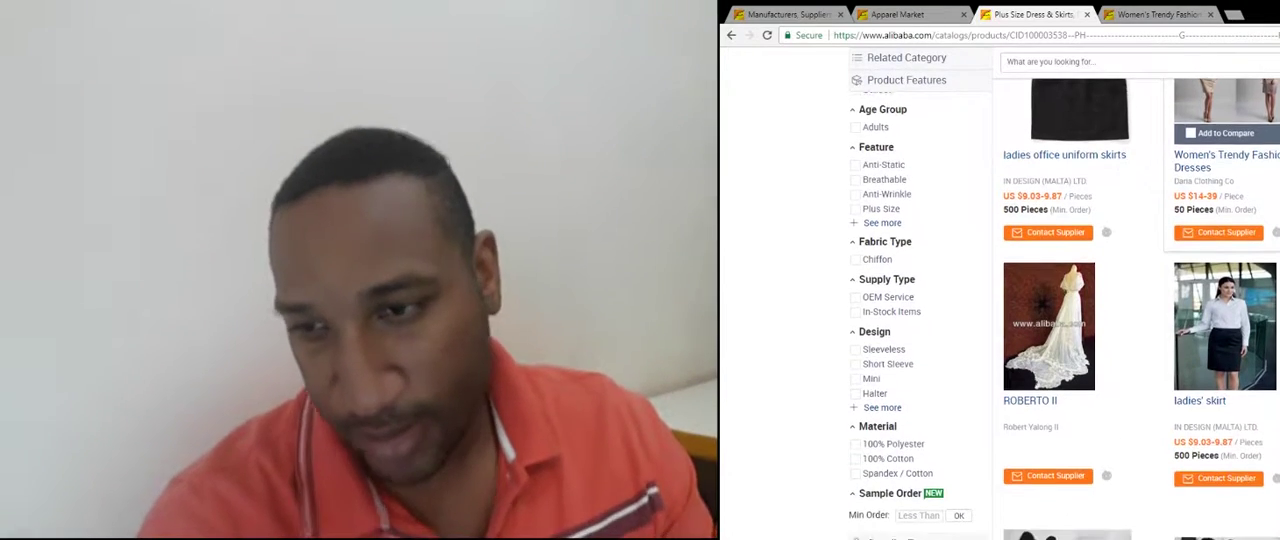
{"action": "scroll", "coordinate": [1100, 300], "scroll_direction": "down", "scroll_amount": 3}
{"action": "scroll", "coordinate": [1100, 300], "scroll_direction": "down", "scroll_amount": 2}
{"action": "scroll", "coordinate": [1100, 300], "scroll_direction": "down", "scroll_amount": 1}
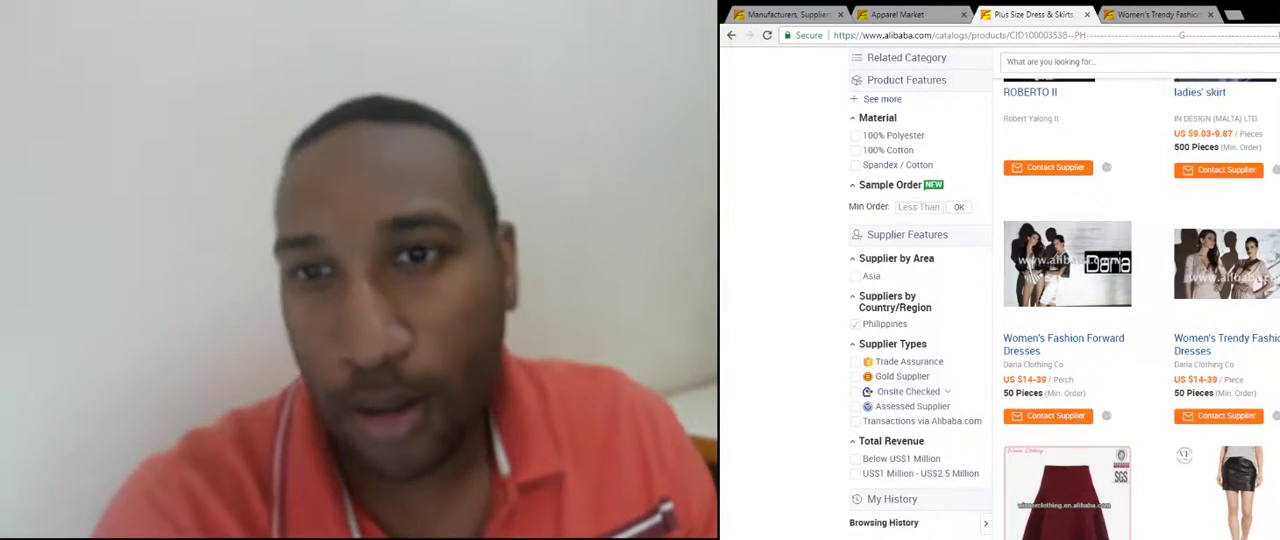
{"action": "scroll", "coordinate": [1050, 300], "scroll_direction": "up", "scroll_amount": 3}
{"action": "scroll", "coordinate": [1050, 300], "scroll_direction": "up", "scroll_amount": 1}
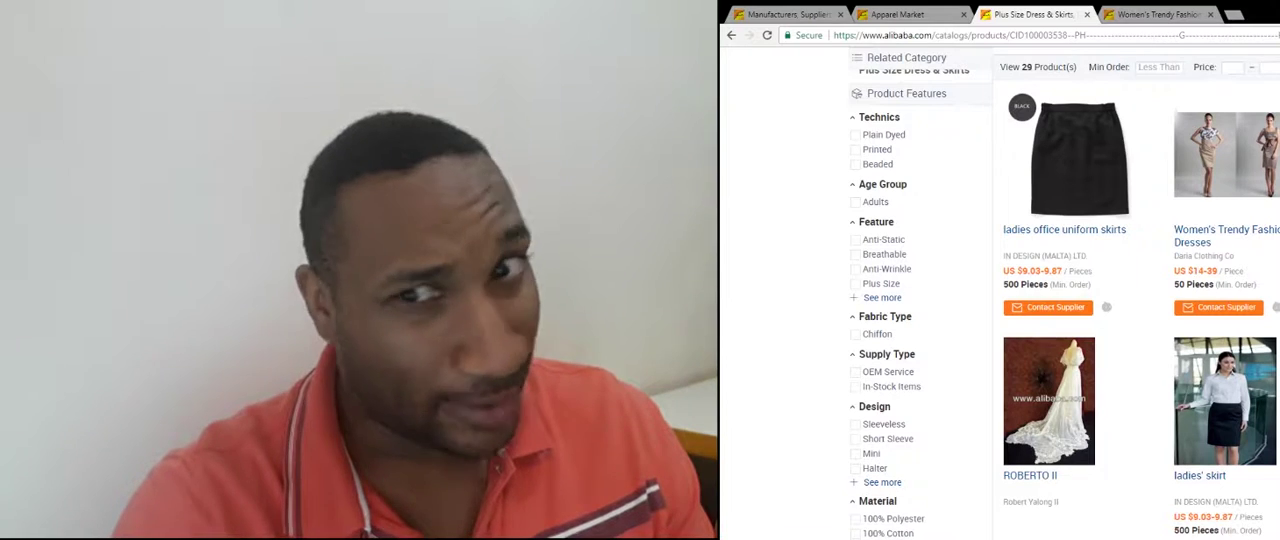
{"action": "scroll", "coordinate": [1100, 300], "scroll_direction": "down", "scroll_amount": 1}
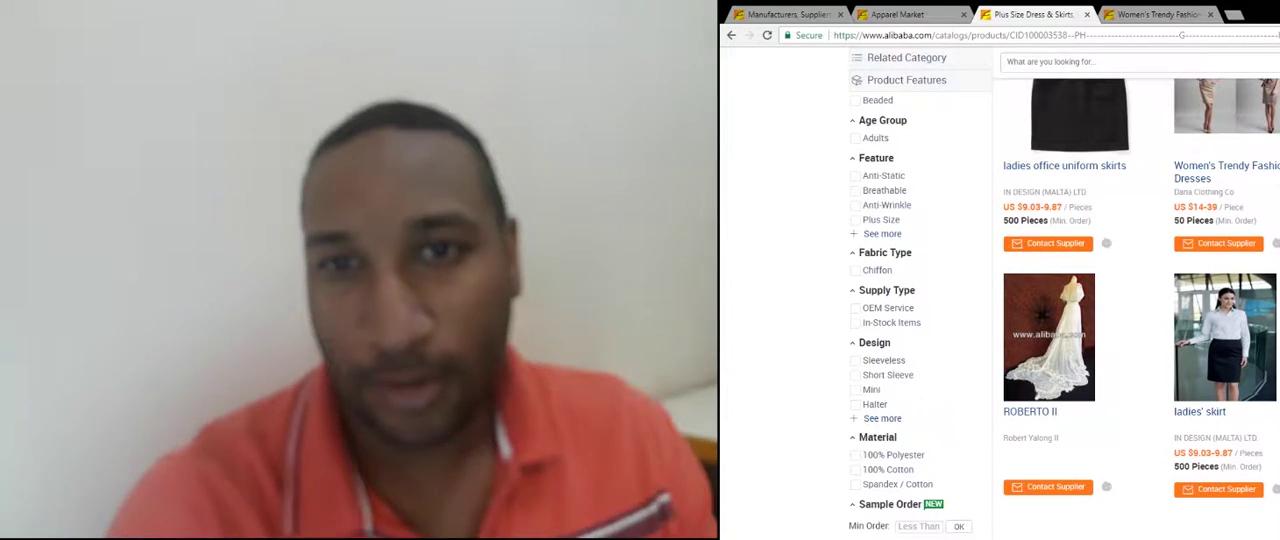
{"action": "scroll", "coordinate": [1100, 300], "scroll_direction": "down", "scroll_amount": 2}
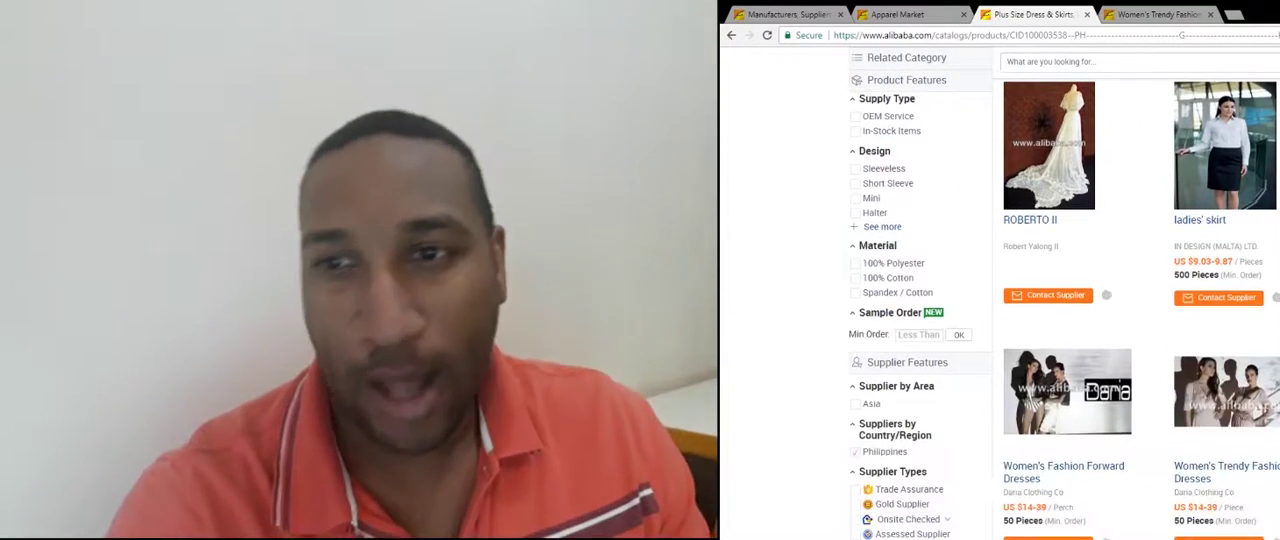
{"action": "scroll", "coordinate": [1100, 300], "scroll_direction": "down", "scroll_amount": 1}
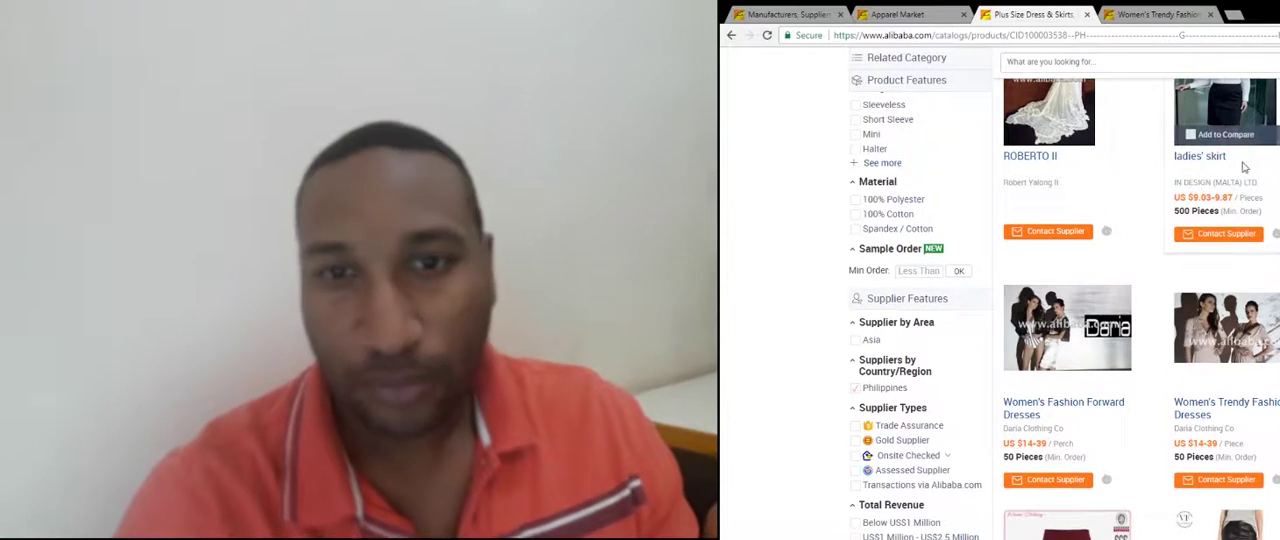
{"action": "scroll", "coordinate": [1264, 195], "scroll_direction": "up", "scroll_amount": 2}
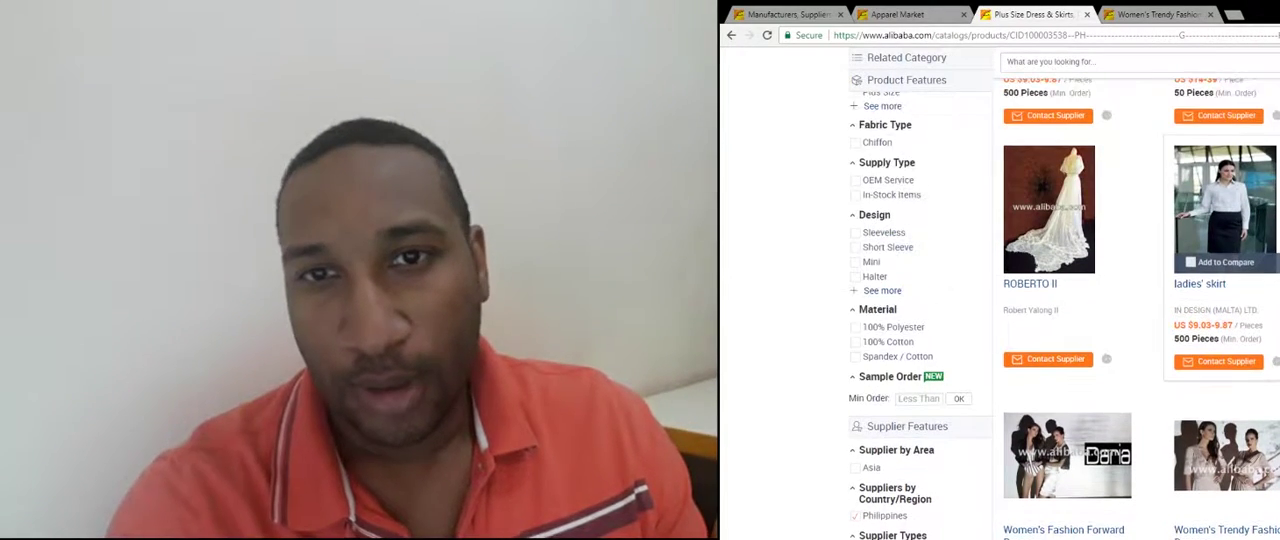
{"action": "scroll", "coordinate": [1100, 300], "scroll_direction": "down", "scroll_amount": 2}
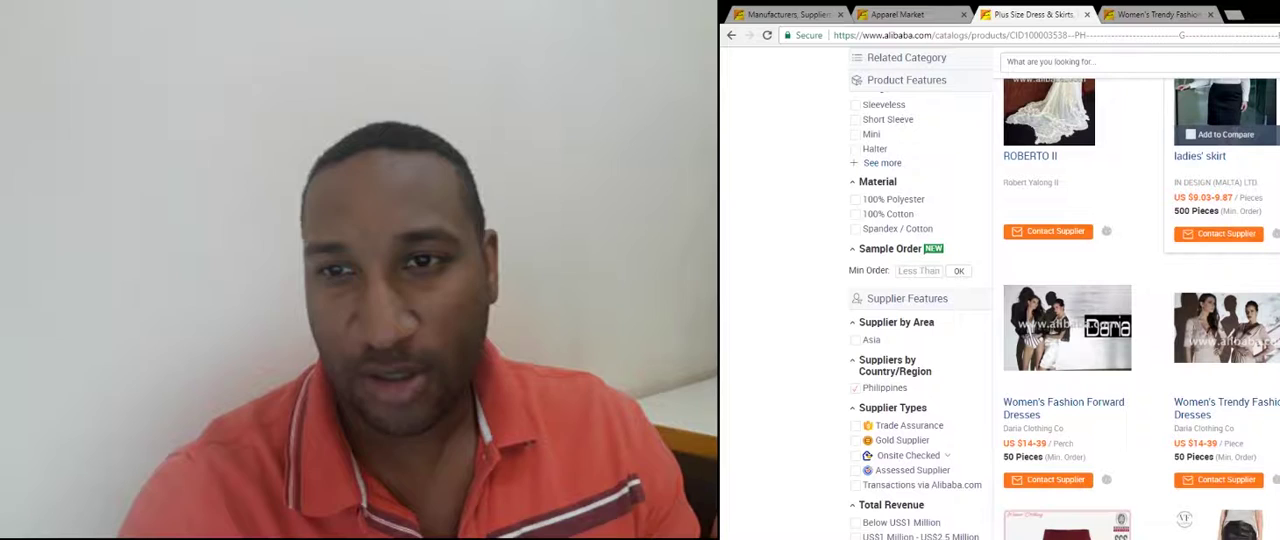
{"action": "scroll", "coordinate": [1050, 300], "scroll_direction": "down", "scroll_amount": 2}
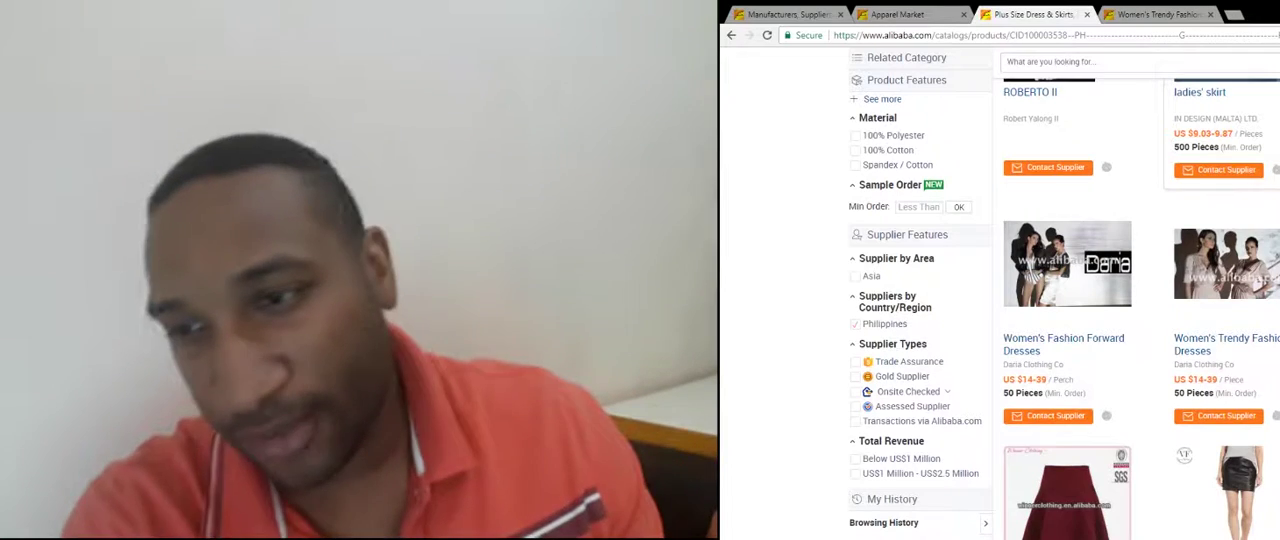
{"action": "scroll", "coordinate": [1150, 250], "scroll_direction": "down", "scroll_amount": 2}
{"action": "scroll", "coordinate": [1150, 250], "scroll_direction": "down", "scroll_amount": 2}
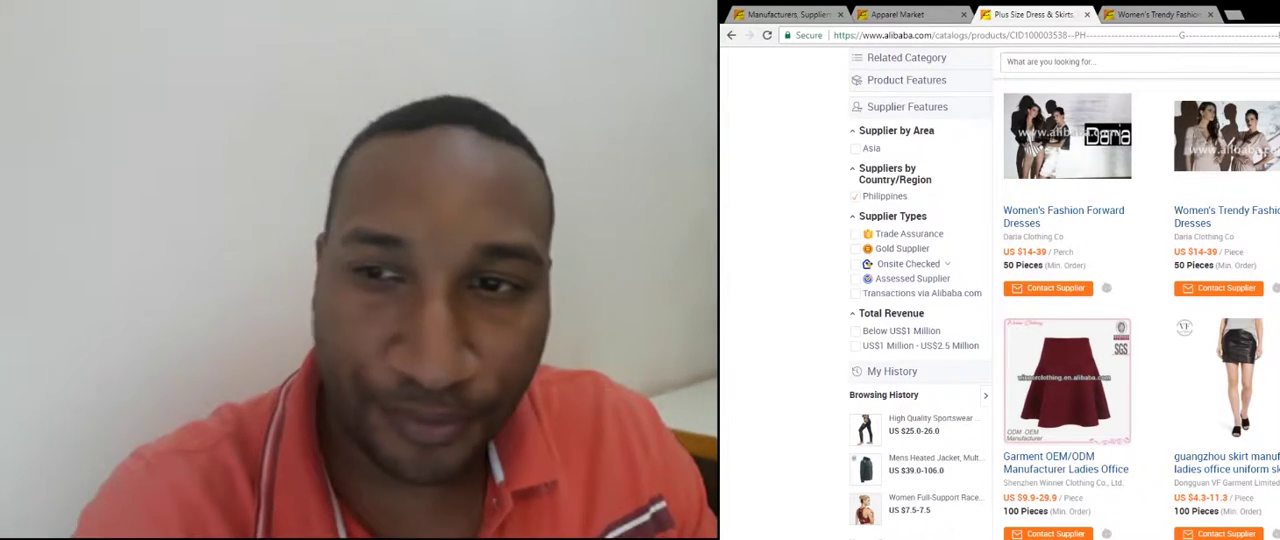
{"action": "scroll", "coordinate": [1226, 150], "scroll_direction": "down", "scroll_amount": 1}
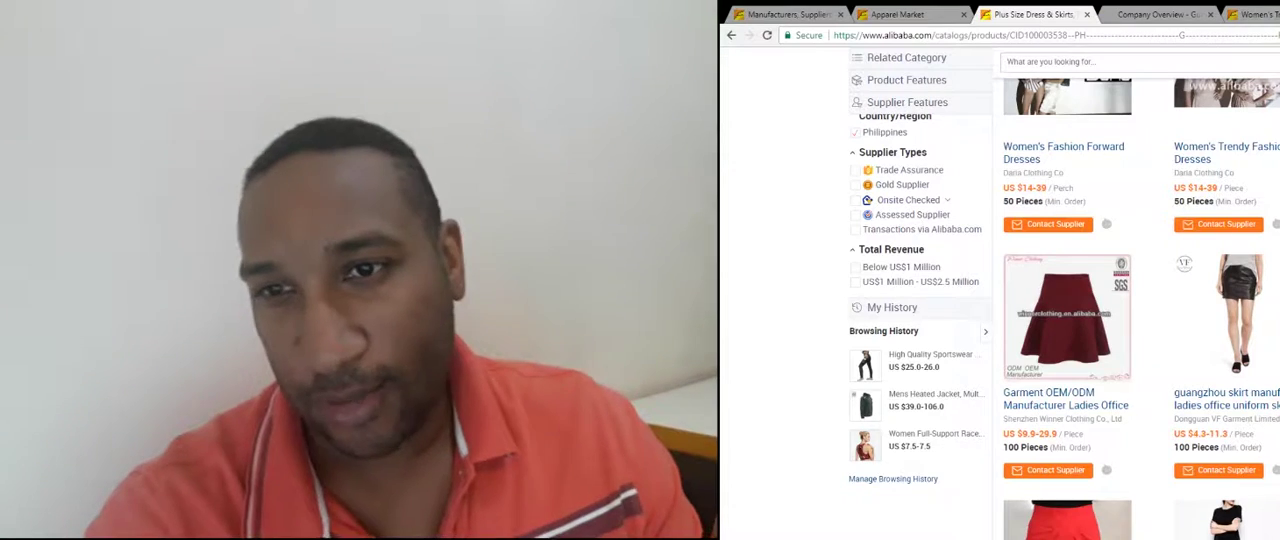
{"action": "scroll", "coordinate": [1060, 300], "scroll_direction": "up", "scroll_amount": 5}
{"action": "scroll", "coordinate": [1060, 300], "scroll_direction": "up", "scroll_amount": 3}
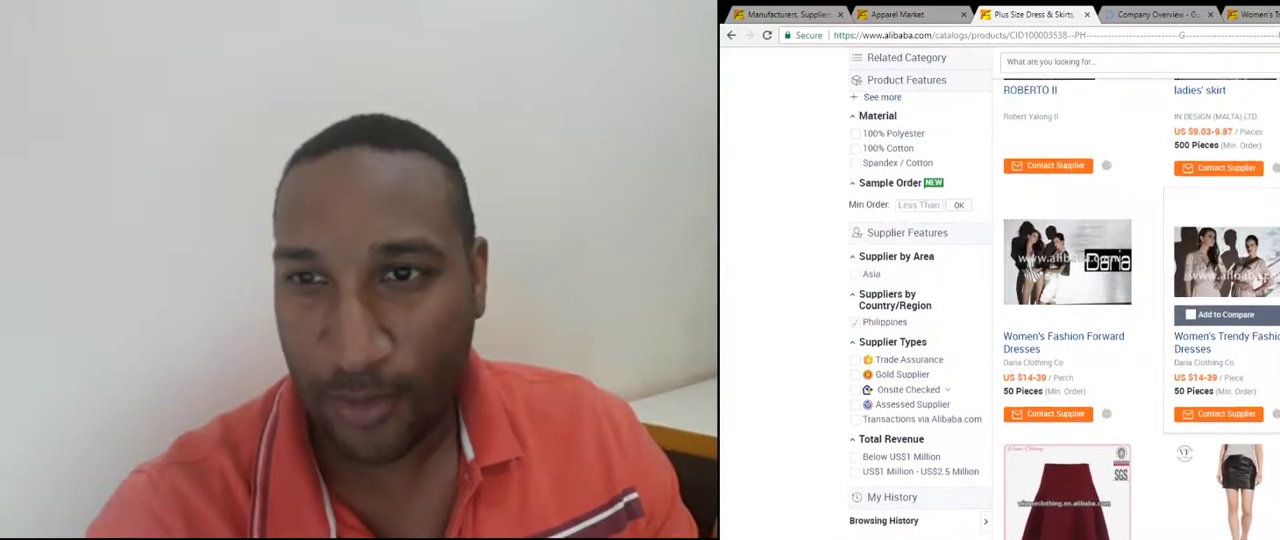
{"action": "scroll", "coordinate": [1060, 300], "scroll_direction": "up", "scroll_amount": 3}
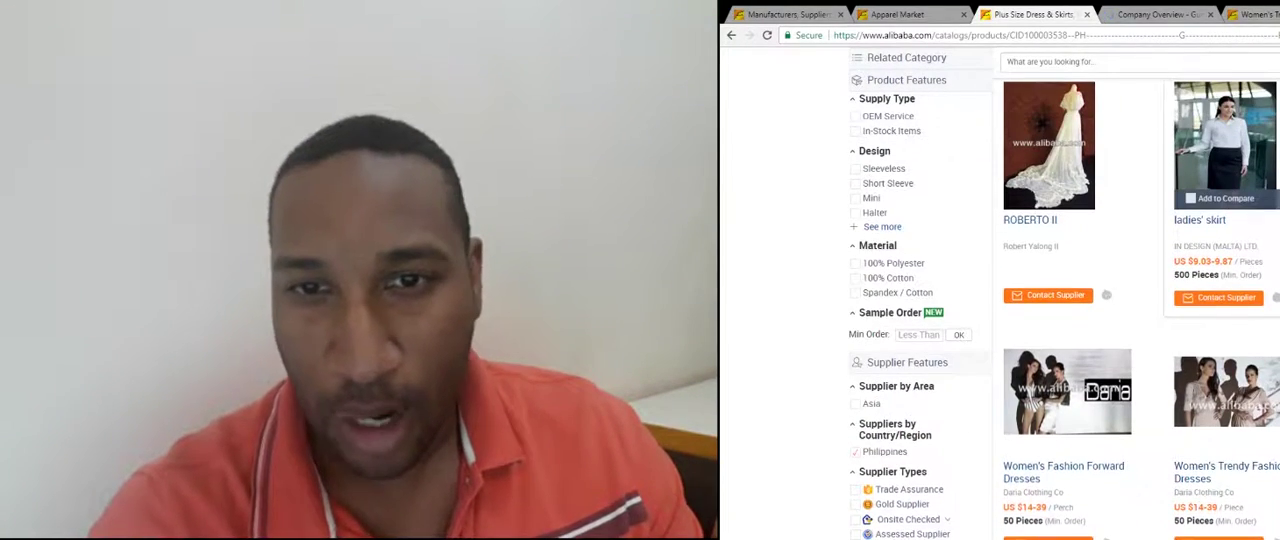
{"action": "scroll", "coordinate": [1060, 300], "scroll_direction": "up", "scroll_amount": 2}
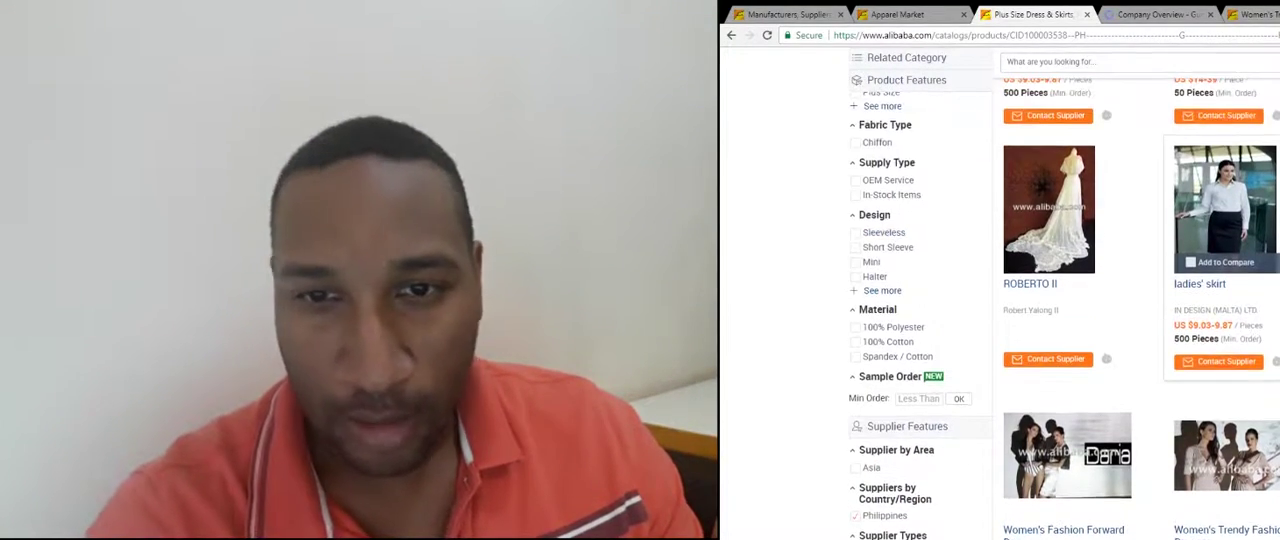
{"action": "left_click", "coordinate": [1242, 318]}
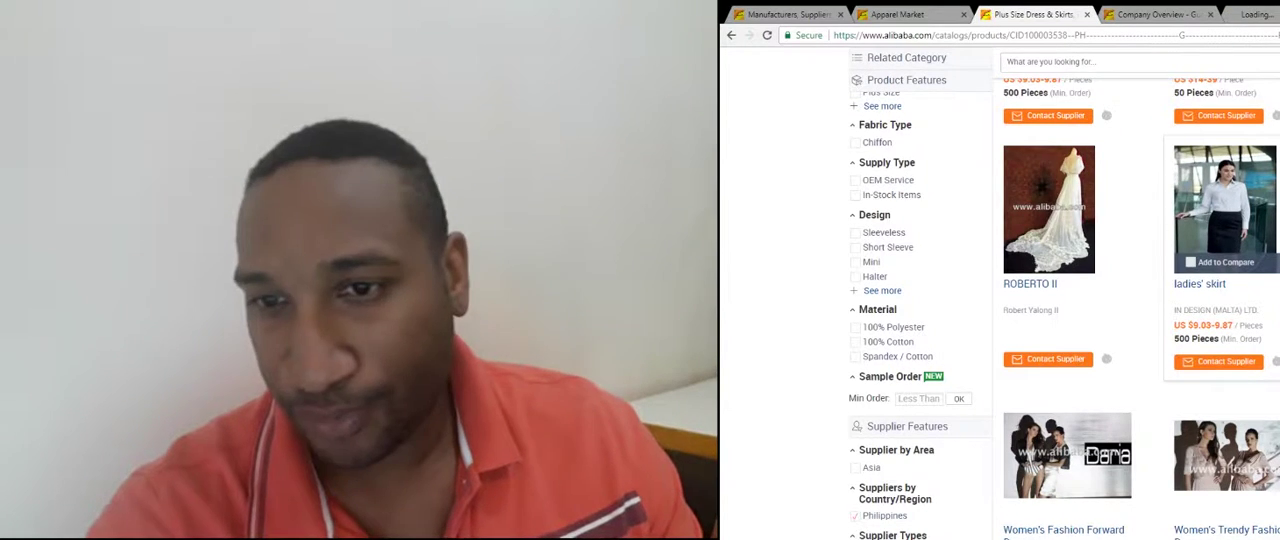
{"action": "scroll", "coordinate": [1060, 300], "scroll_direction": "down", "scroll_amount": 5}
{"action": "scroll", "coordinate": [1060, 300], "scroll_direction": "down", "scroll_amount": 5}
{"action": "scroll", "coordinate": [1060, 300], "scroll_direction": "down", "scroll_amount": 3}
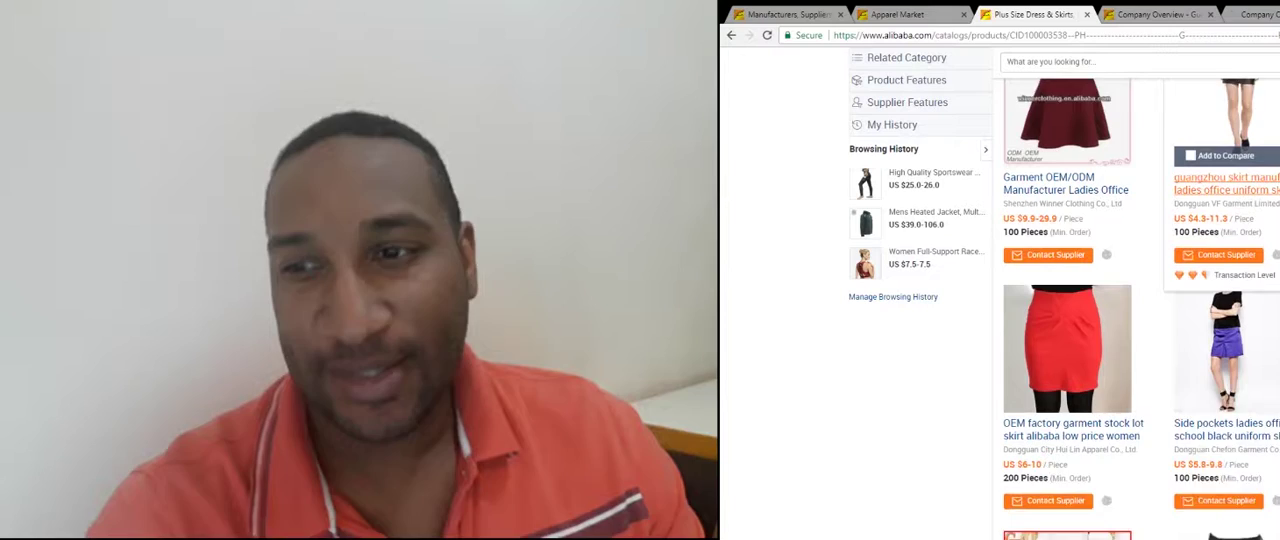
{"action": "scroll", "coordinate": [1060, 300], "scroll_direction": "down", "scroll_amount": 2}
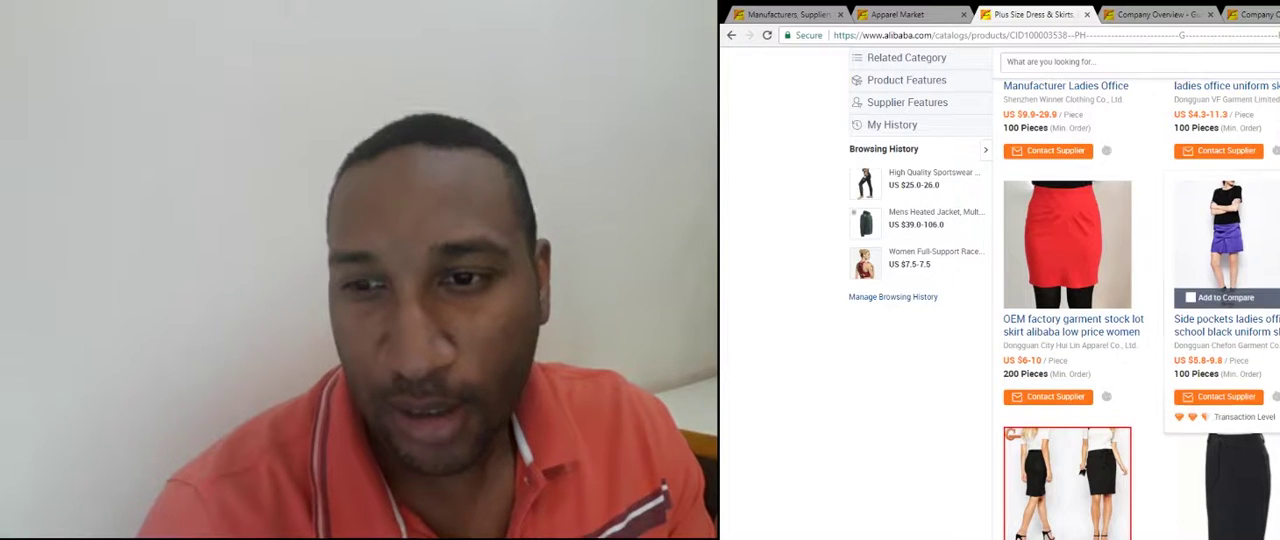
{"action": "scroll", "coordinate": [1152, 289], "scroll_direction": "down", "scroll_amount": 3}
{"action": "scroll", "coordinate": [1152, 289], "scroll_direction": "down", "scroll_amount": 3}
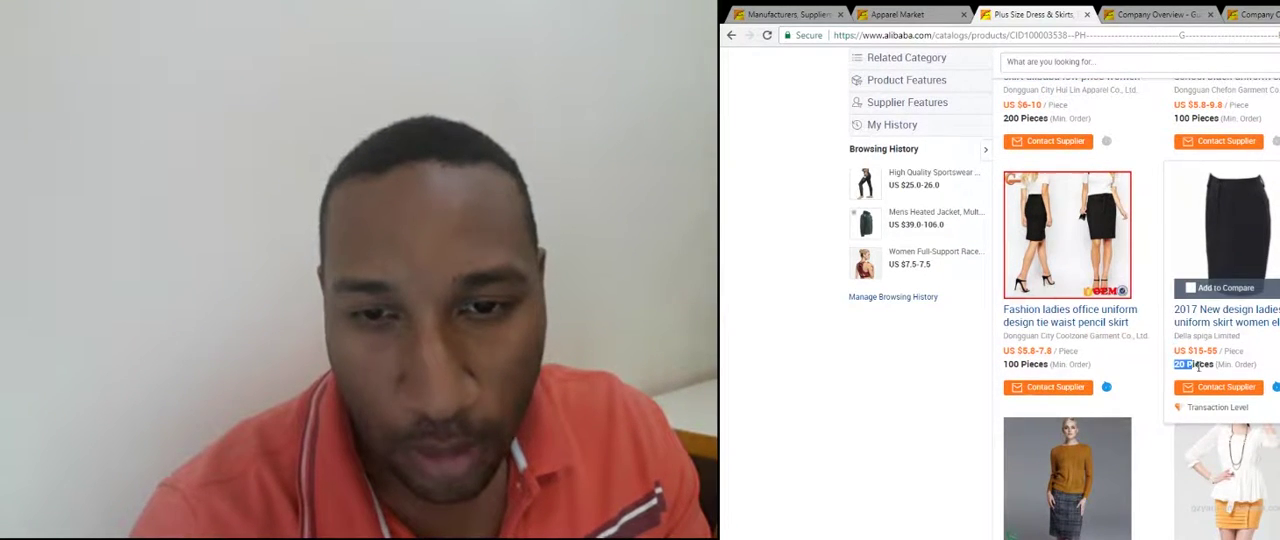
{"action": "scroll", "coordinate": [1150, 350], "scroll_direction": "down", "scroll_amount": 2}
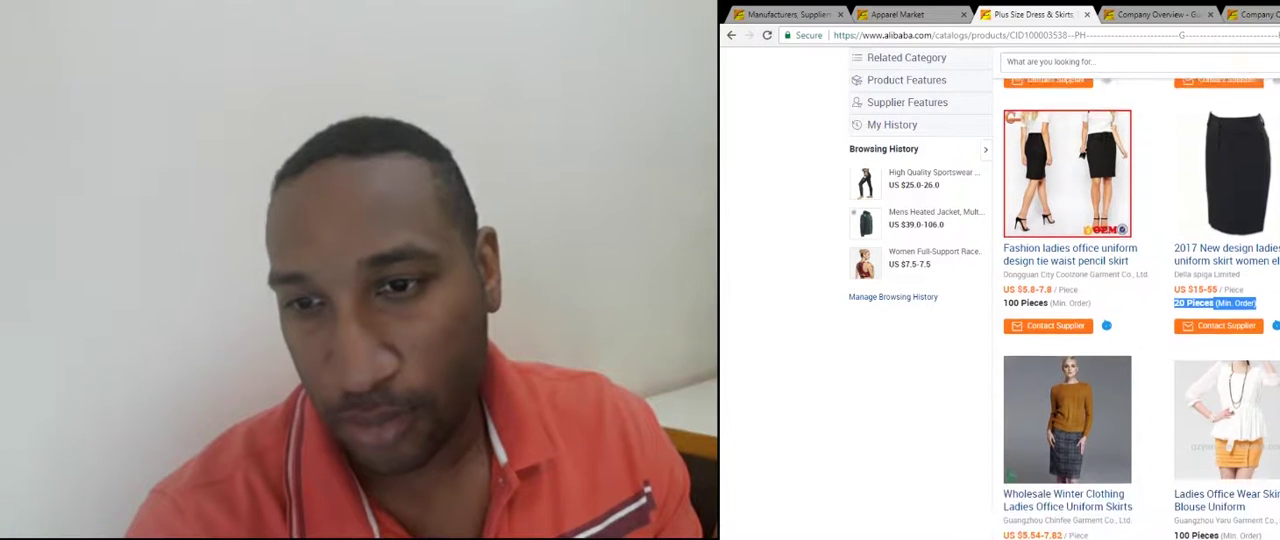
{"action": "scroll", "coordinate": [1150, 350], "scroll_direction": "down", "scroll_amount": 1}
{"action": "scroll", "coordinate": [1150, 350], "scroll_direction": "down", "scroll_amount": 2}
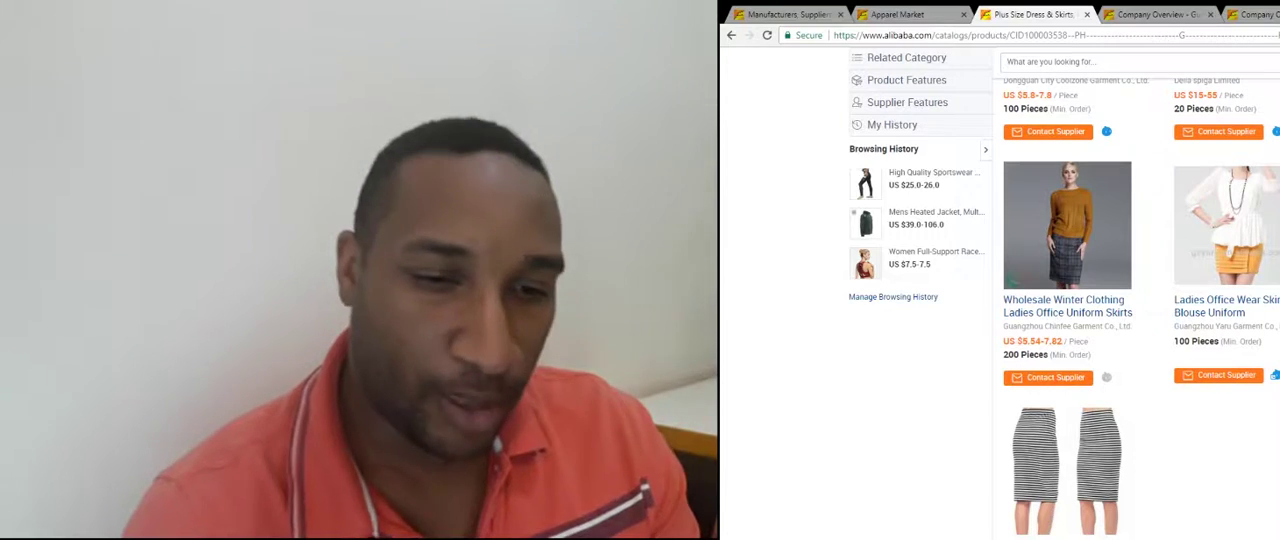
{"action": "scroll", "coordinate": [1100, 300], "scroll_direction": "up", "scroll_amount": 3}
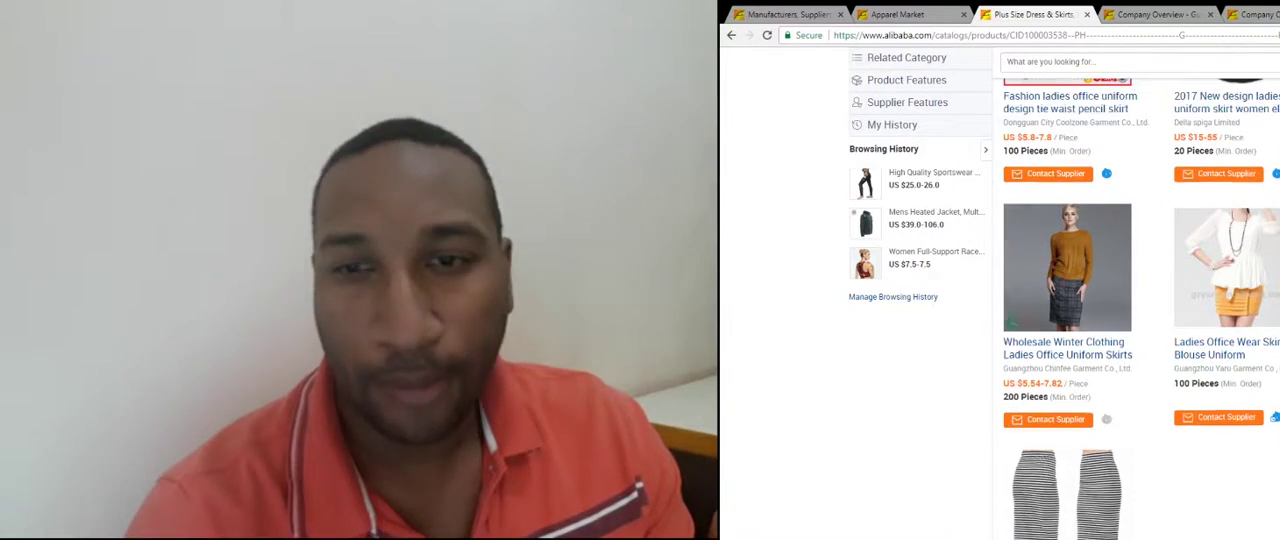
{"action": "scroll", "coordinate": [1100, 300], "scroll_direction": "up", "scroll_amount": 3}
{"action": "scroll", "coordinate": [1100, 300], "scroll_direction": "up", "scroll_amount": 3}
{"action": "scroll", "coordinate": [1100, 300], "scroll_direction": "up", "scroll_amount": 3}
{"action": "scroll", "coordinate": [1100, 300], "scroll_direction": "up", "scroll_amount": 4}
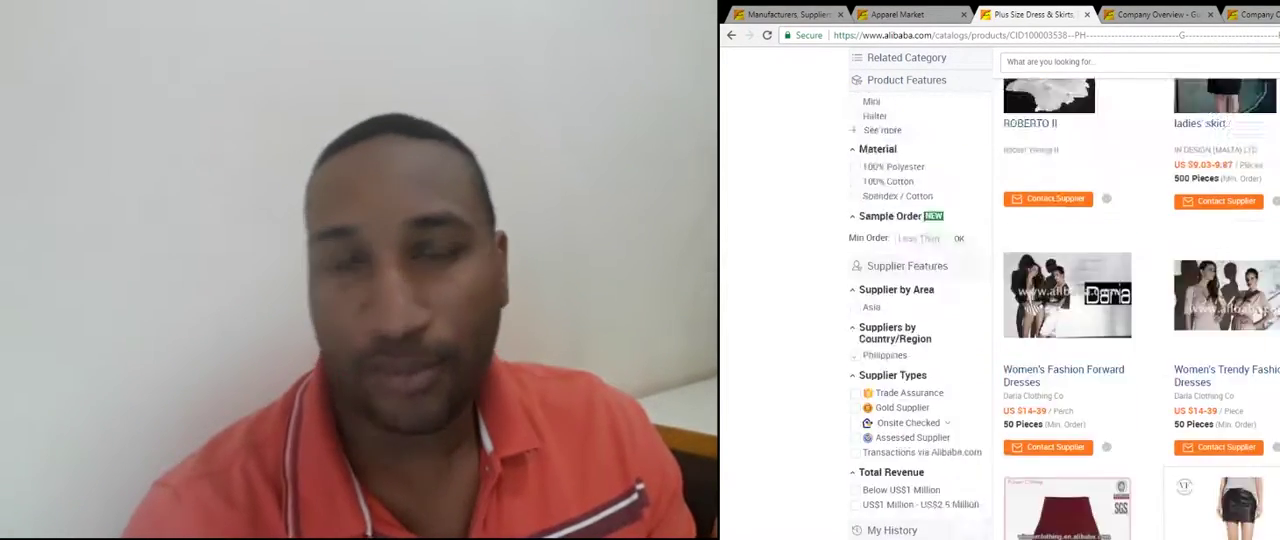
{"action": "scroll", "coordinate": [1100, 300], "scroll_direction": "up", "scroll_amount": 3}
{"action": "left_click", "coordinate": [1258, 14]}
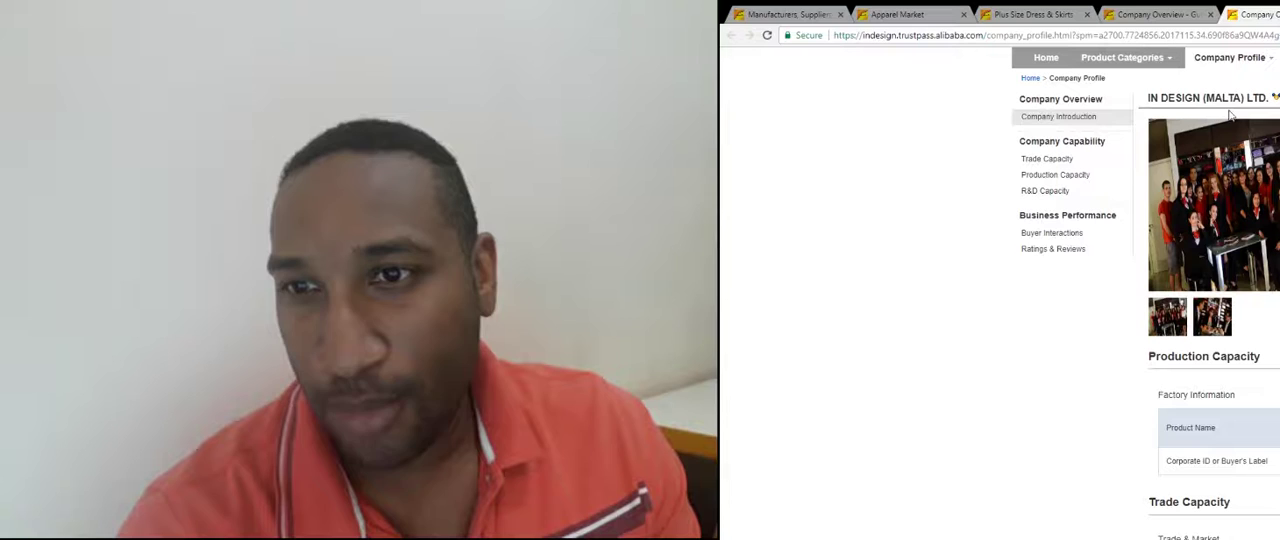
{"action": "left_click", "coordinate": [1212, 316]}
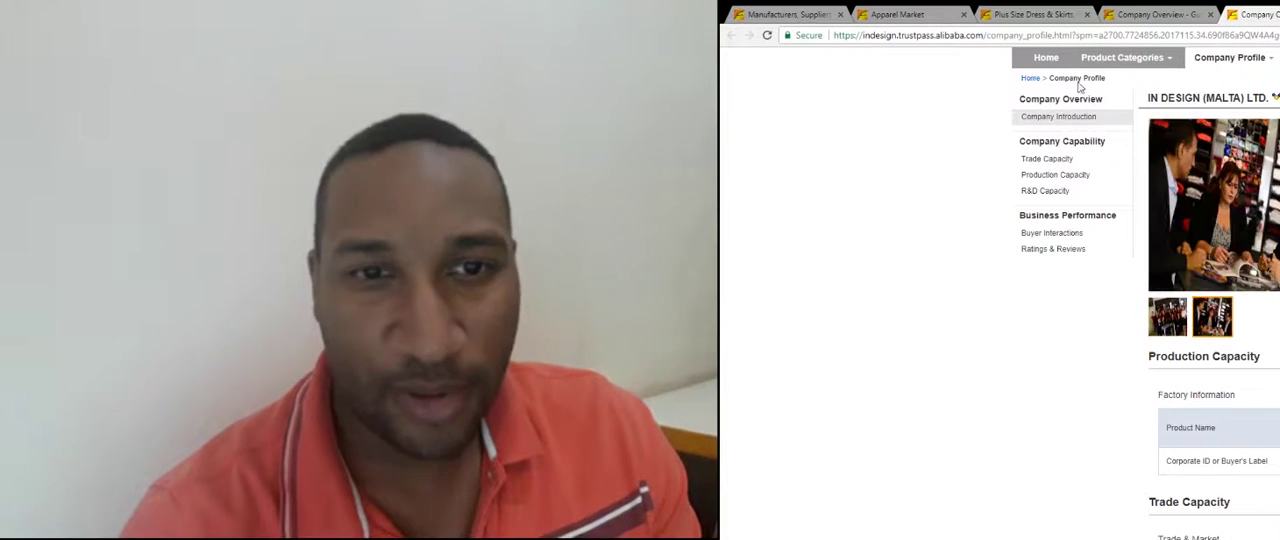
{"action": "left_click", "coordinate": [1033, 14]}
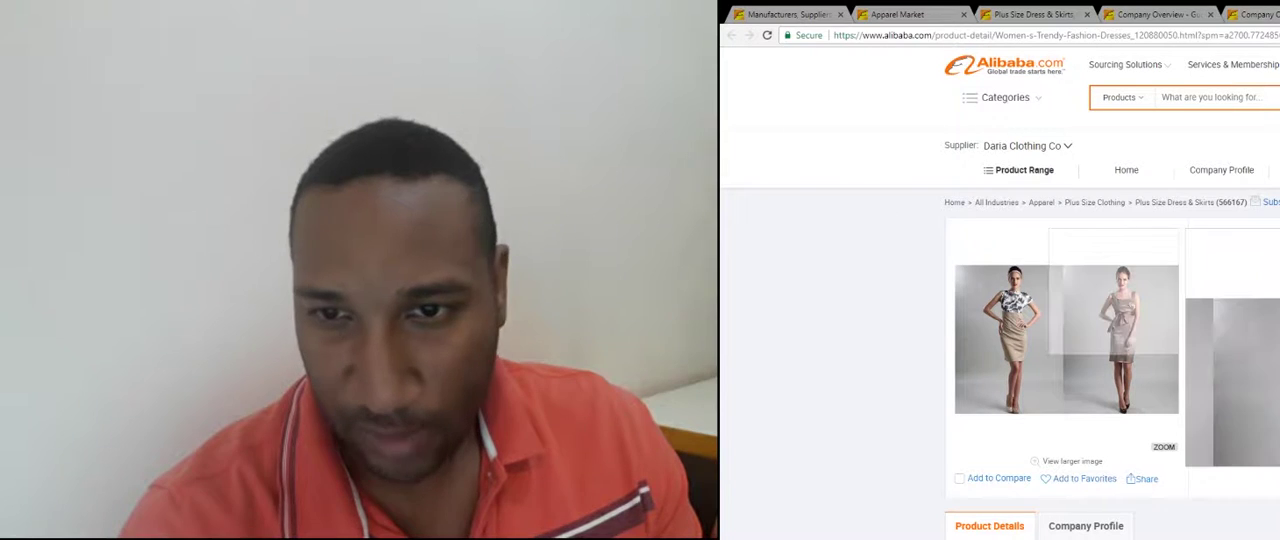
{"action": "left_click", "coordinate": [1155, 14]}
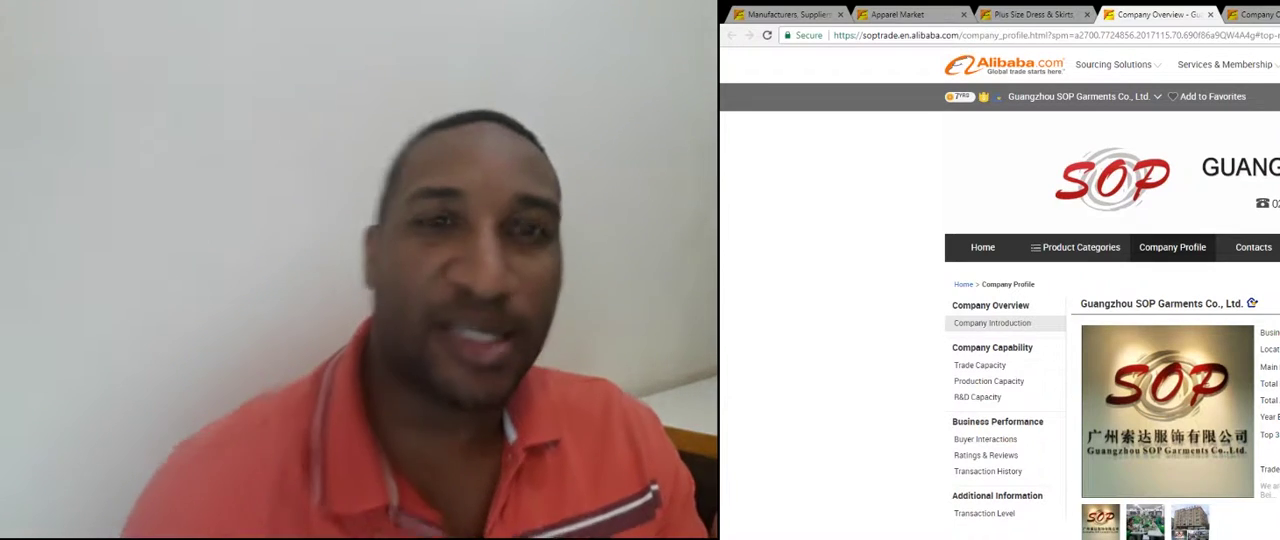
{"action": "left_click", "coordinate": [1022, 17]}
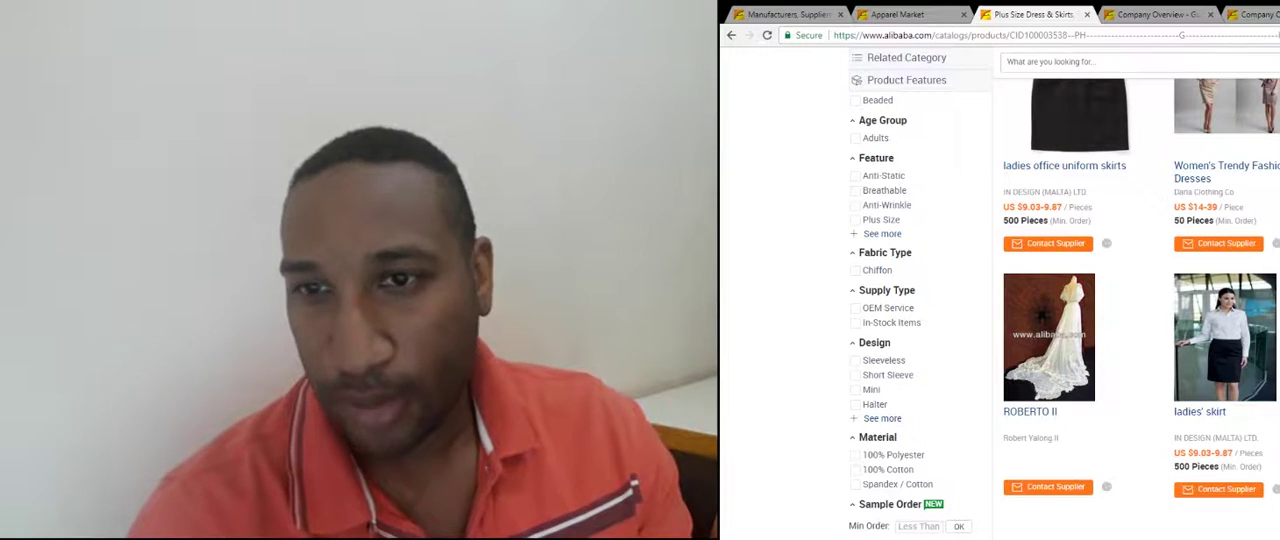
{"action": "scroll", "coordinate": [1072, 381], "scroll_direction": "up", "scroll_amount": 2}
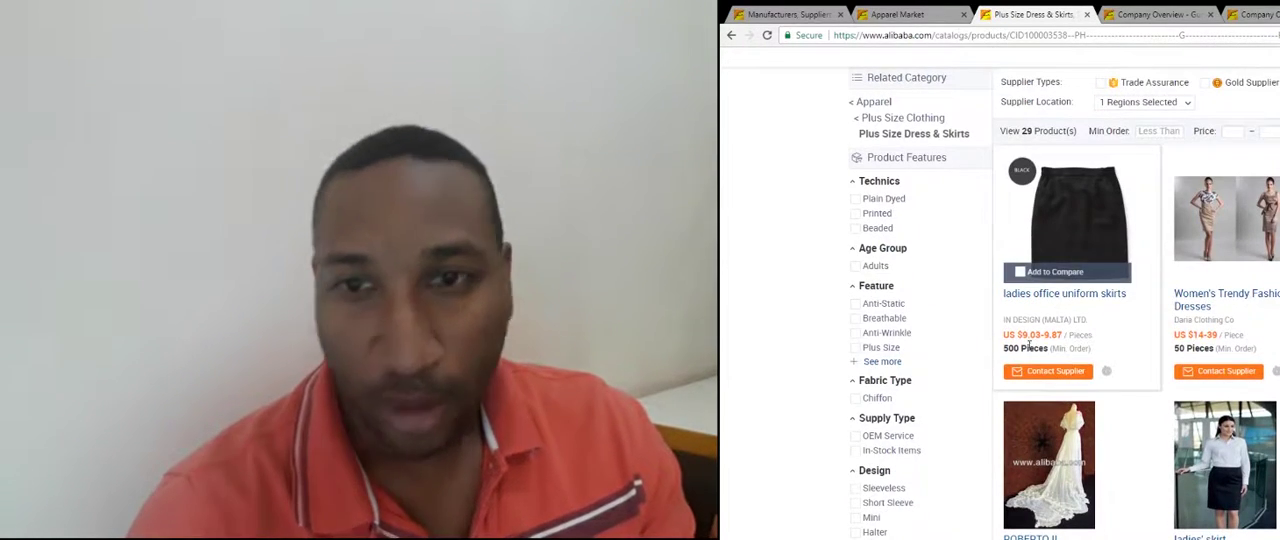
{"action": "scroll", "coordinate": [1072, 350], "scroll_direction": "down", "scroll_amount": 4}
{"action": "scroll", "coordinate": [1072, 350], "scroll_direction": "down", "scroll_amount": 3}
{"action": "scroll", "coordinate": [1072, 350], "scroll_direction": "down", "scroll_amount": 3}
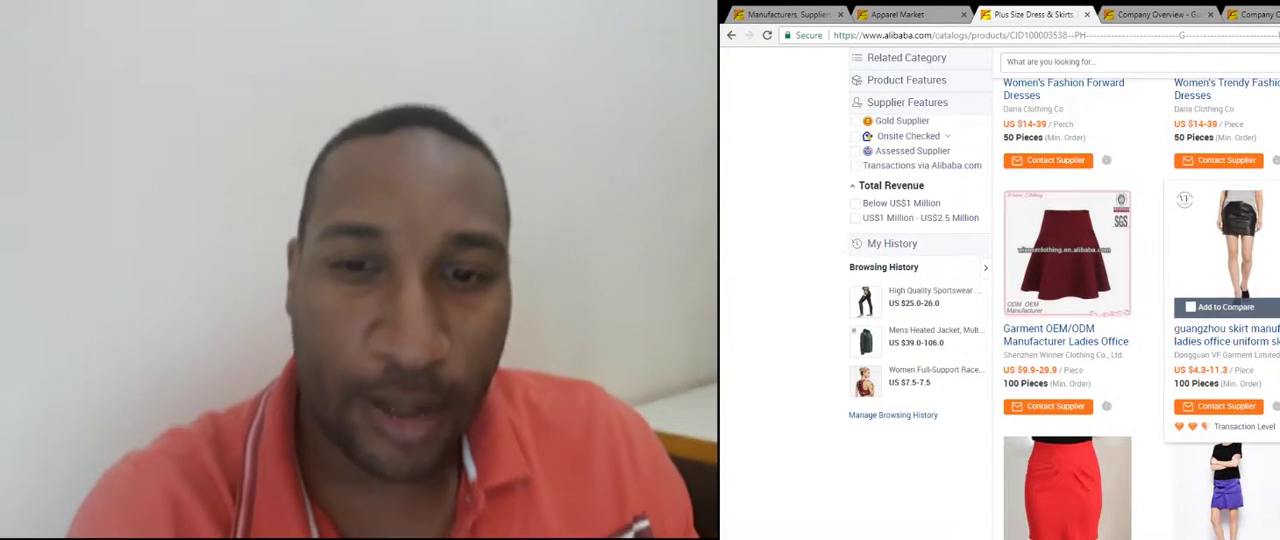
{"action": "scroll", "coordinate": [1226, 300], "scroll_direction": "up", "scroll_amount": 2}
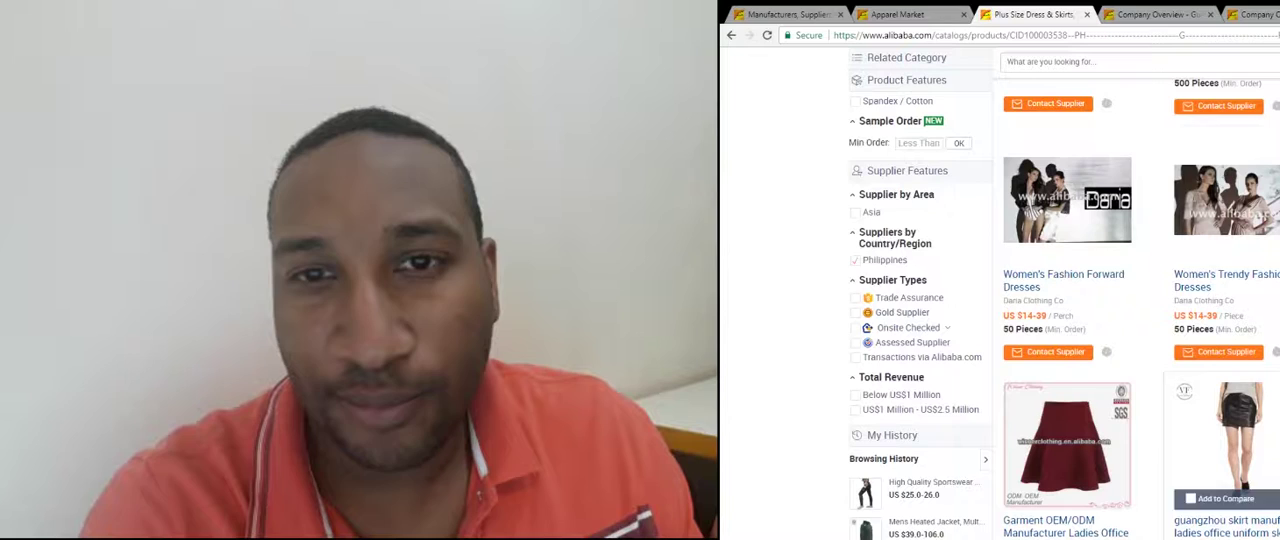
{"action": "scroll", "coordinate": [1226, 300], "scroll_direction": "up", "scroll_amount": 3}
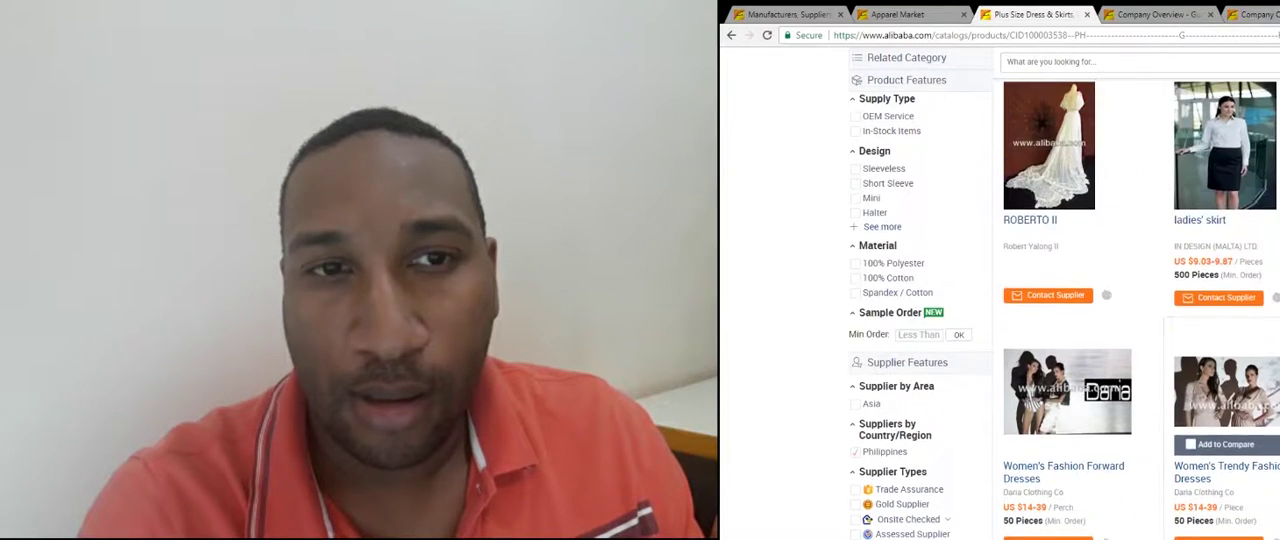
{"action": "scroll", "coordinate": [1226, 300], "scroll_direction": "up", "scroll_amount": 2}
{"action": "scroll", "coordinate": [1226, 300], "scroll_direction": "up", "scroll_amount": 2}
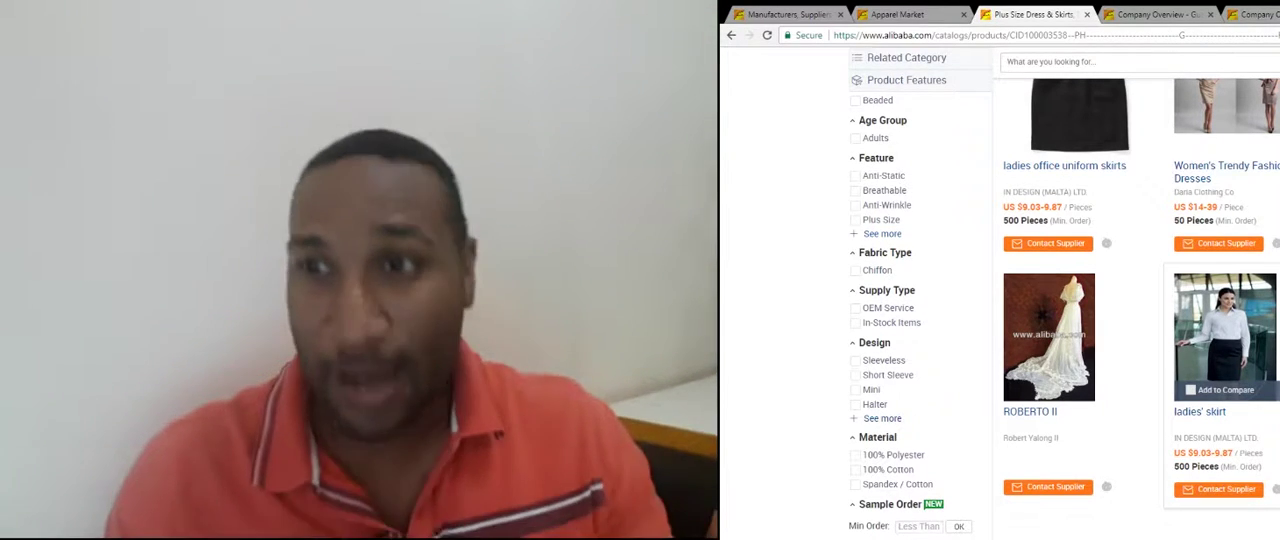
{"action": "mouse_move", "coordinate": [1225, 335]}
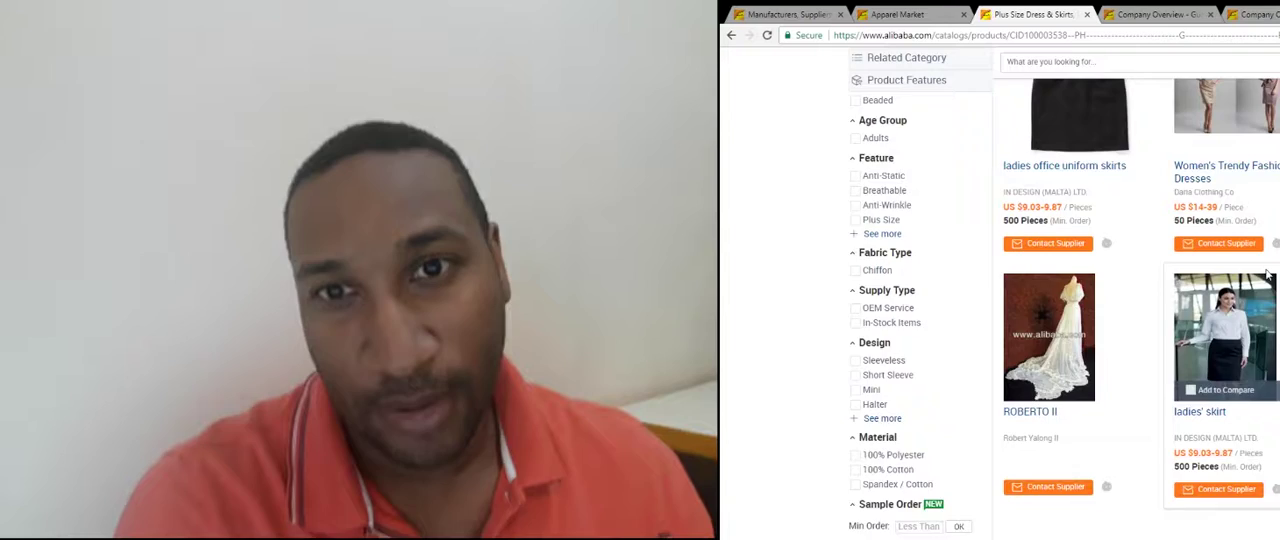
{"action": "scroll", "coordinate": [1248, 215], "scroll_direction": "up", "scroll_amount": 5}
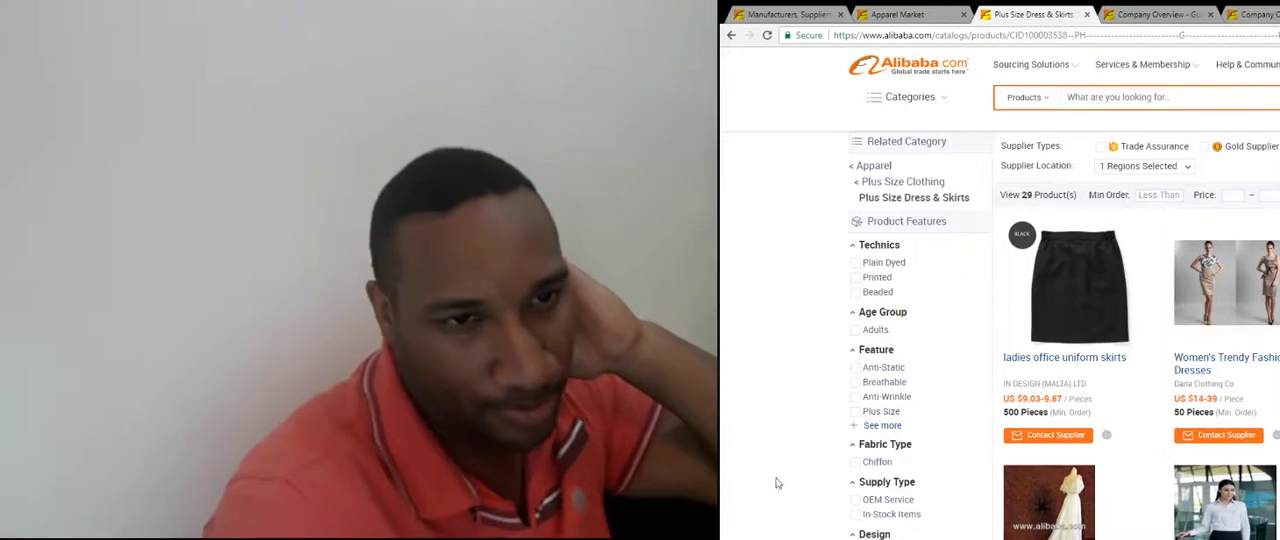
{"action": "scroll", "coordinate": [777, 483], "scroll_direction": "down", "scroll_amount": 5}
{"action": "scroll", "coordinate": [900, 400], "scroll_direction": "down", "scroll_amount": 3}
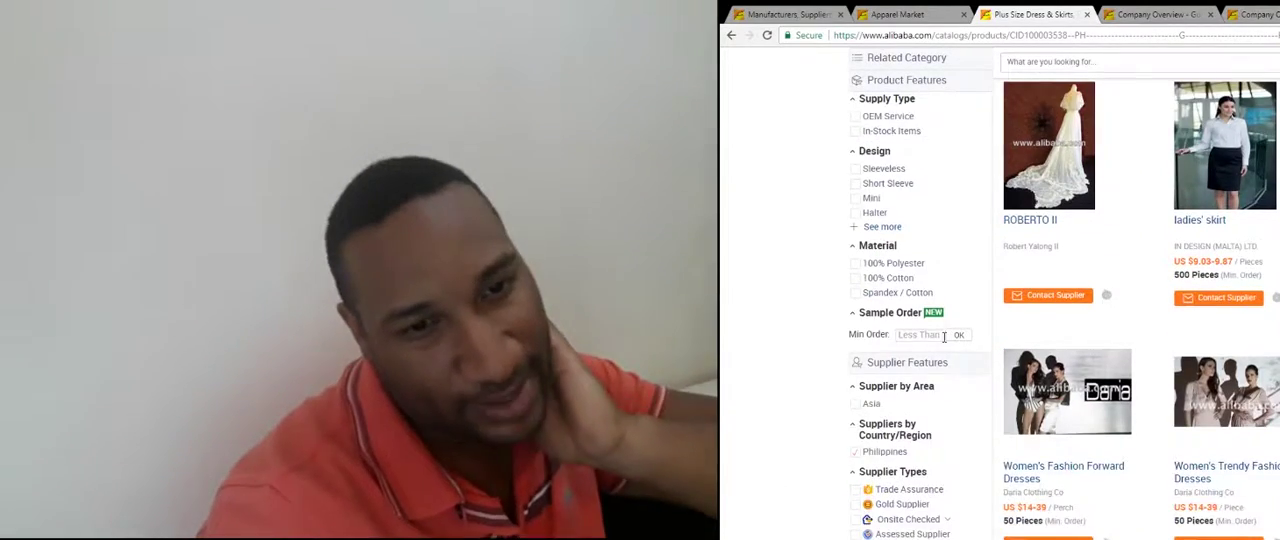
{"action": "scroll", "coordinate": [943, 337], "scroll_direction": "down", "scroll_amount": 2}
{"action": "scroll", "coordinate": [943, 337], "scroll_direction": "up", "scroll_amount": 4}
{"action": "scroll", "coordinate": [900, 300], "scroll_direction": "up", "scroll_amount": 1}
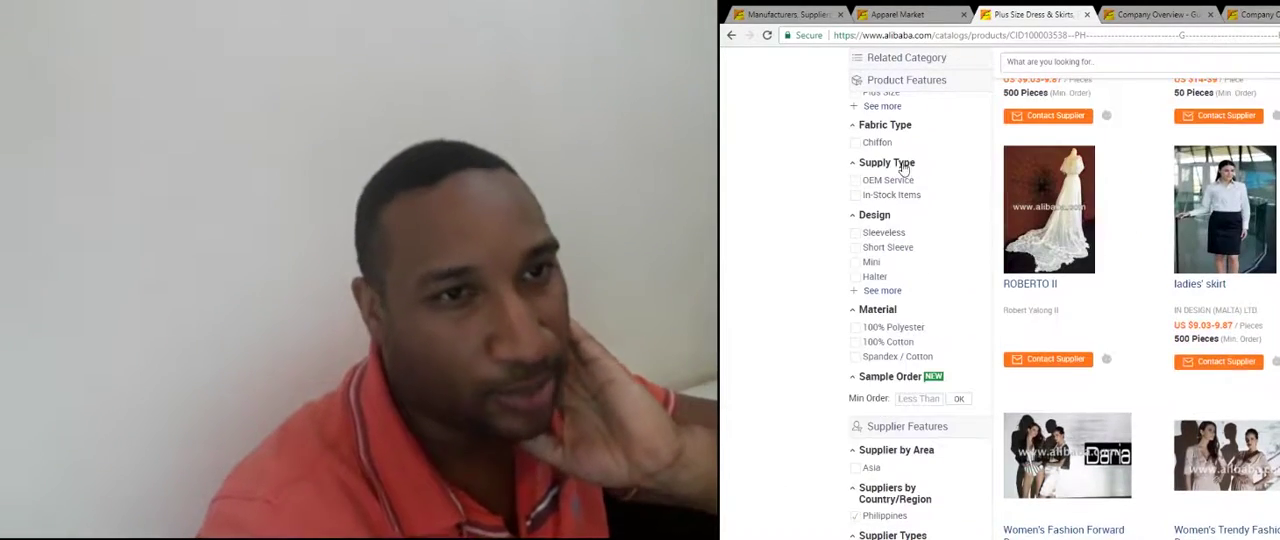
- Go back to the unfiltered listing showing all 495,909 products
{"action": "left_click", "coordinate": [749, 35]}
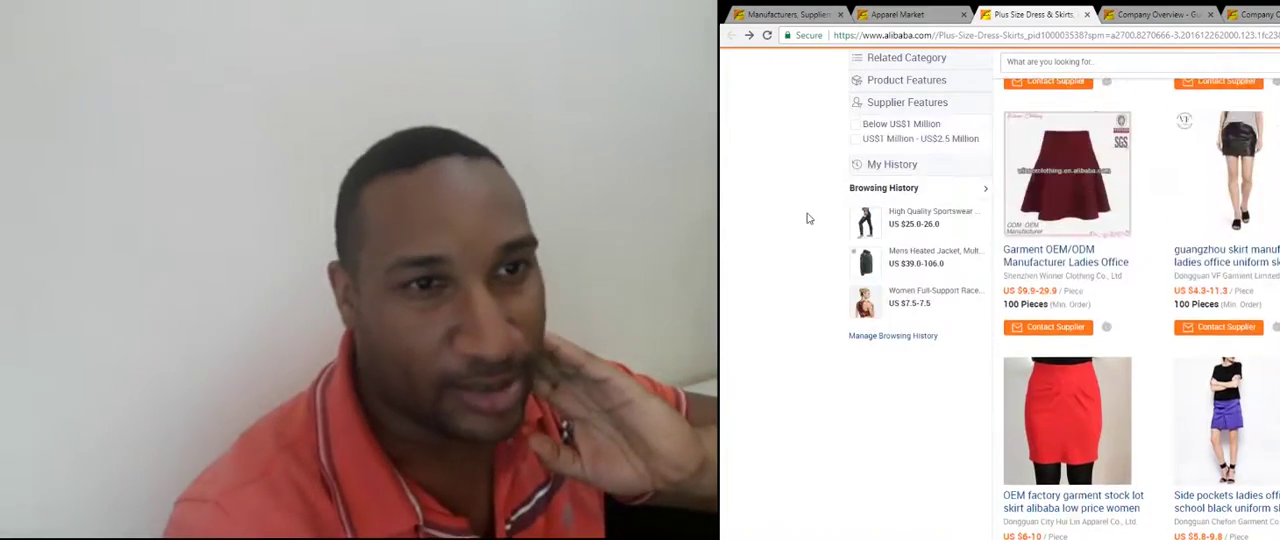
{"action": "scroll", "coordinate": [813, 212], "scroll_direction": "down", "scroll_amount": 4}
{"action": "scroll", "coordinate": [813, 212], "scroll_direction": "down", "scroll_amount": 1}
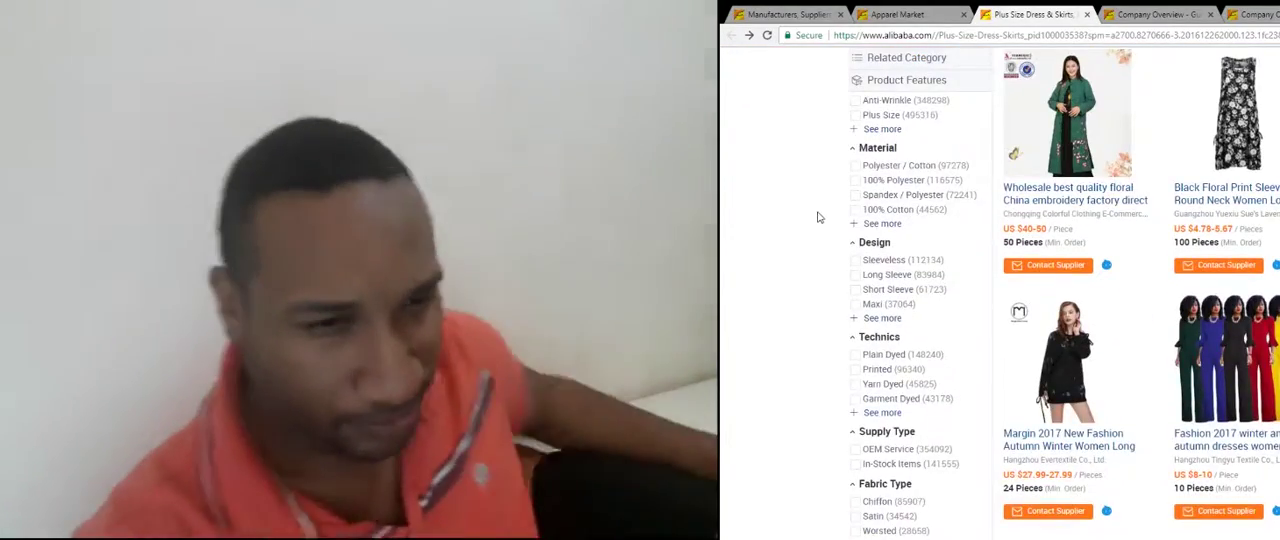
{"action": "scroll", "coordinate": [817, 217], "scroll_direction": "down", "scroll_amount": 3}
{"action": "scroll", "coordinate": [827, 259], "scroll_direction": "down", "scroll_amount": 3}
{"action": "scroll", "coordinate": [837, 305], "scroll_direction": "up", "scroll_amount": 2}
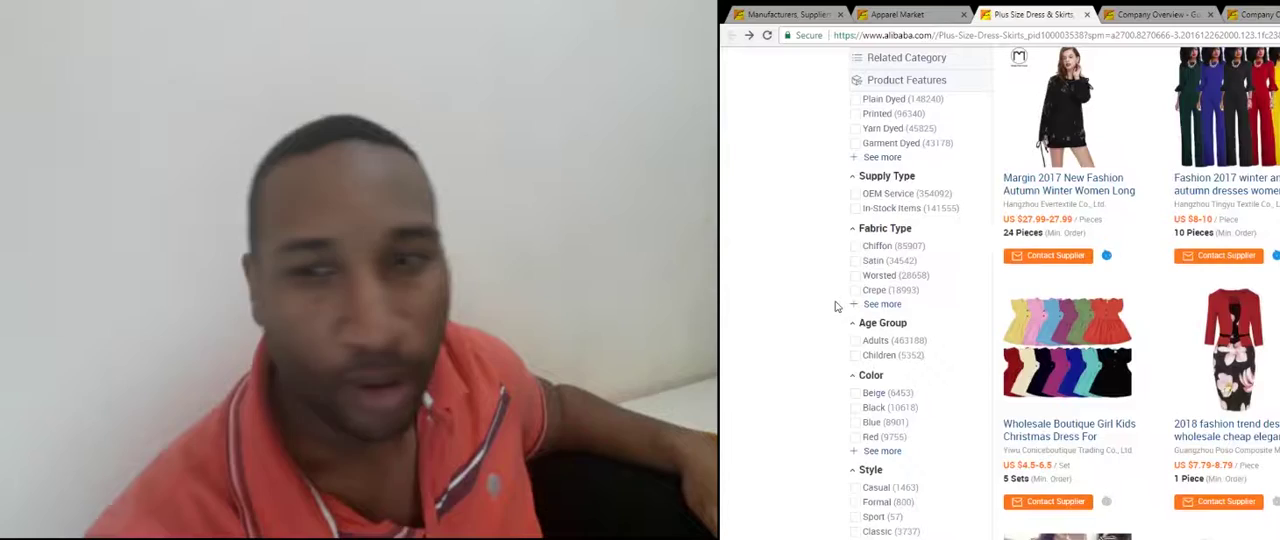
{"action": "scroll", "coordinate": [837, 305], "scroll_direction": "up", "scroll_amount": 5}
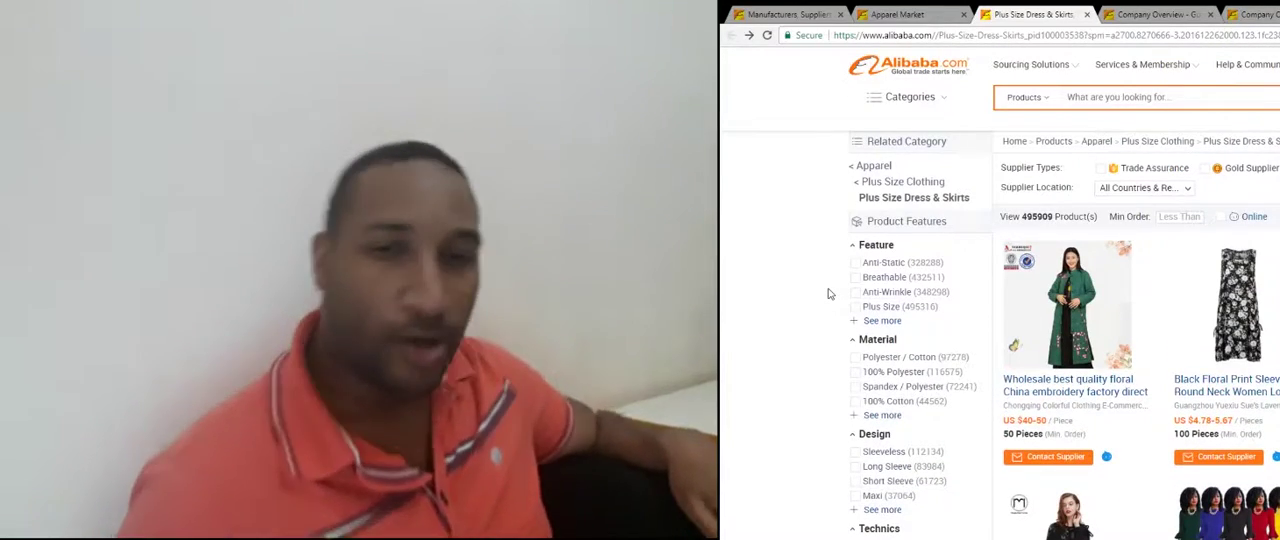